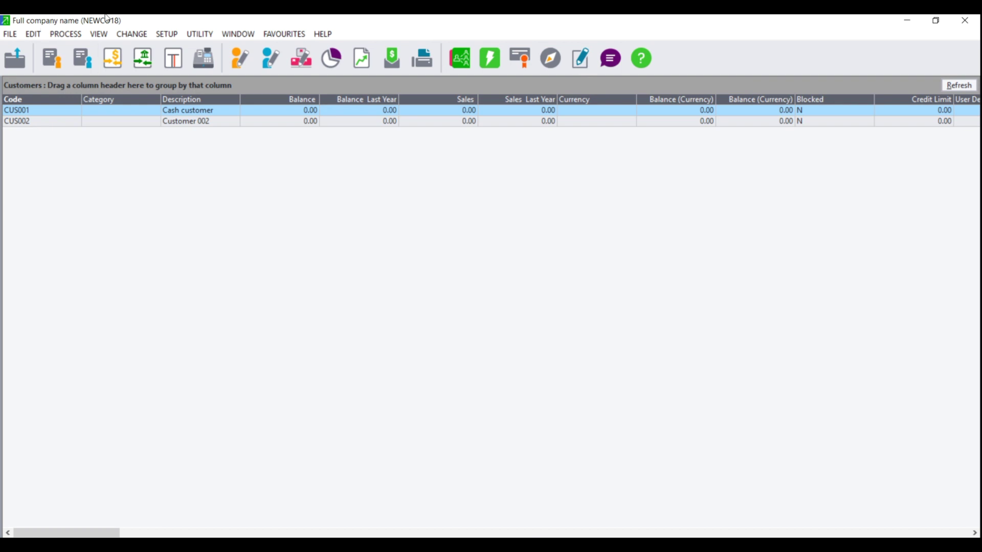
Open the suppliers control setup using the account password, make goods received notes mandatory and save the setup.
{"action": "left_click", "coordinate": [167, 34]}
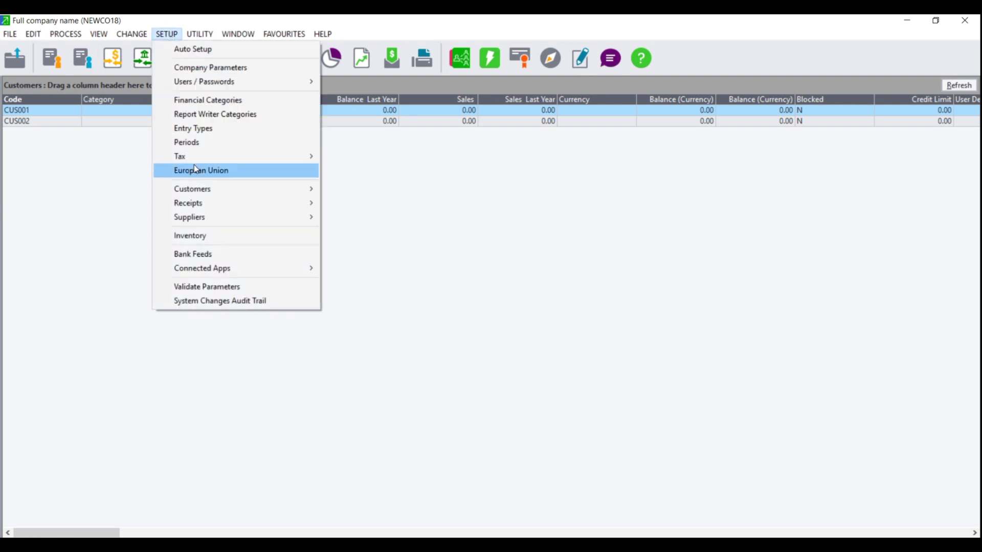
{"action": "mouse_move", "coordinate": [277, 216]}
{"action": "left_click", "coordinate": [379, 217]}
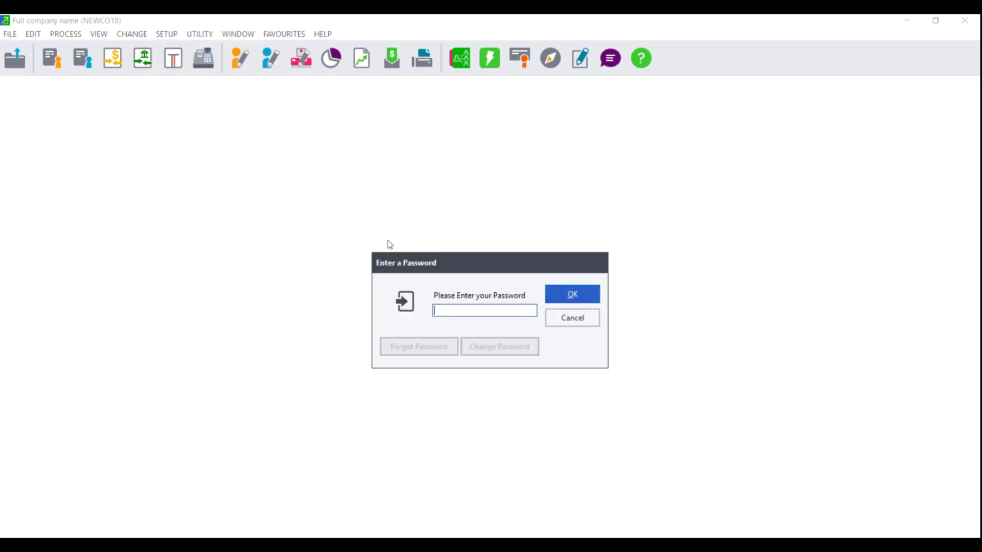
{"action": "key", "text": "Return"}
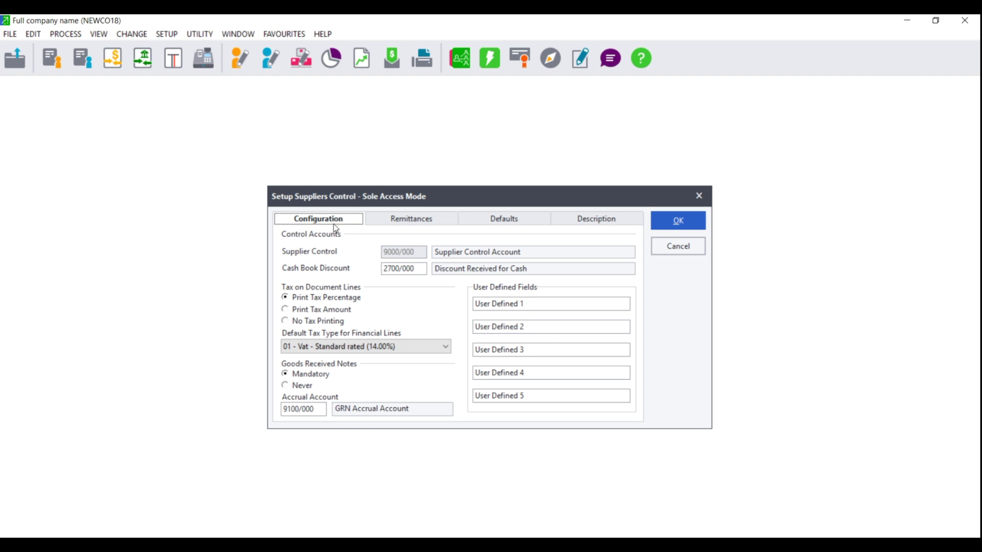
{"action": "left_click", "coordinate": [314, 377]}
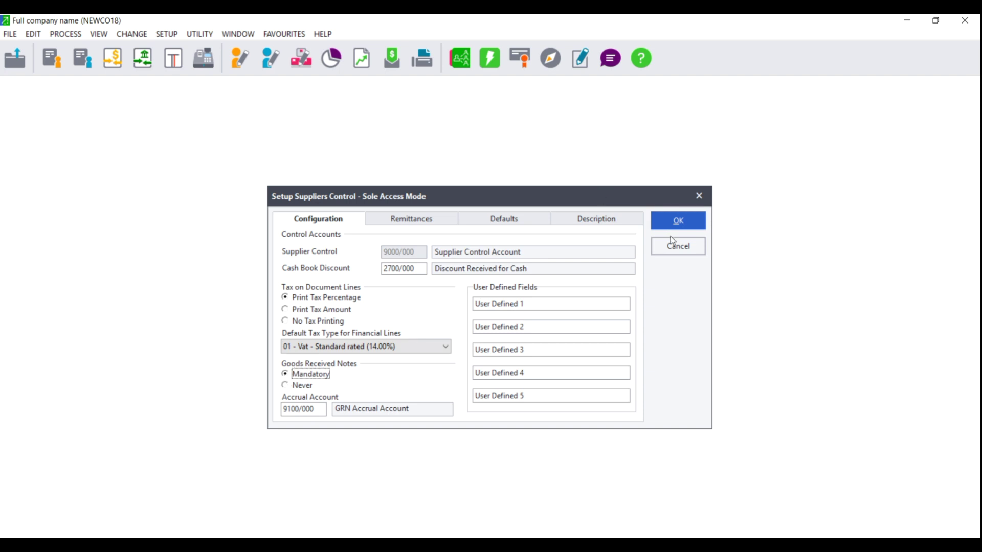
{"action": "left_click", "coordinate": [677, 222]}
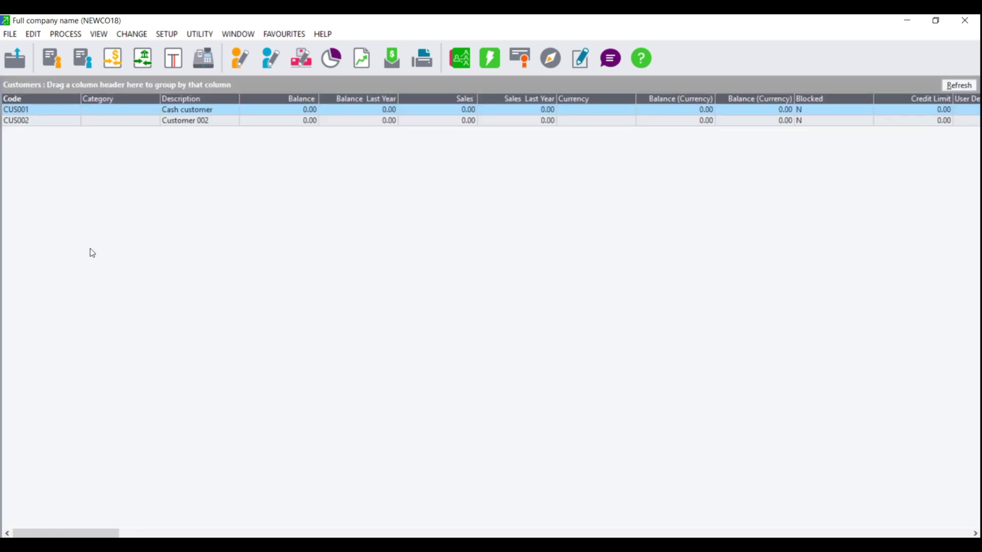
Open supplier document processing and set the document type to Goods Rec Note.
{"action": "left_click", "coordinate": [69, 35]}
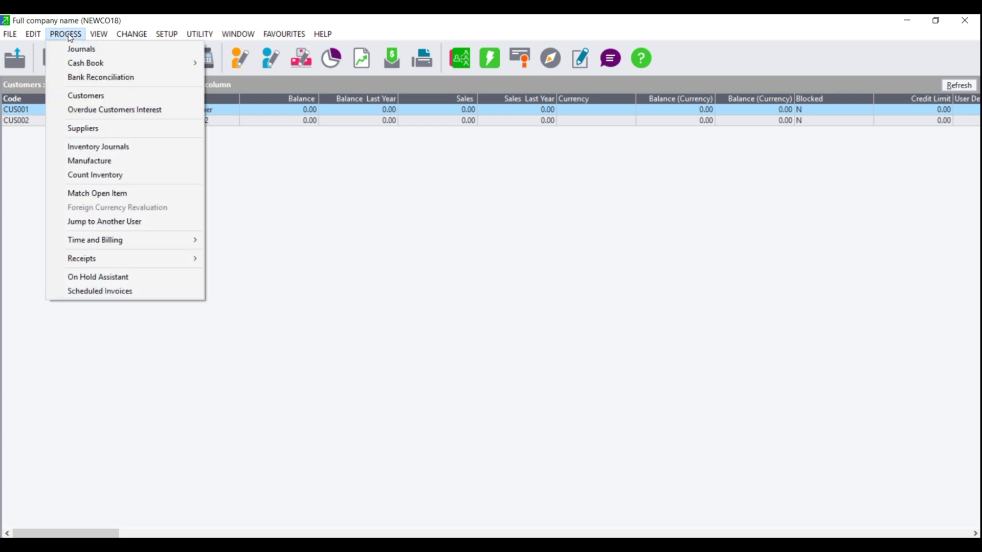
{"action": "left_click", "coordinate": [87, 127]}
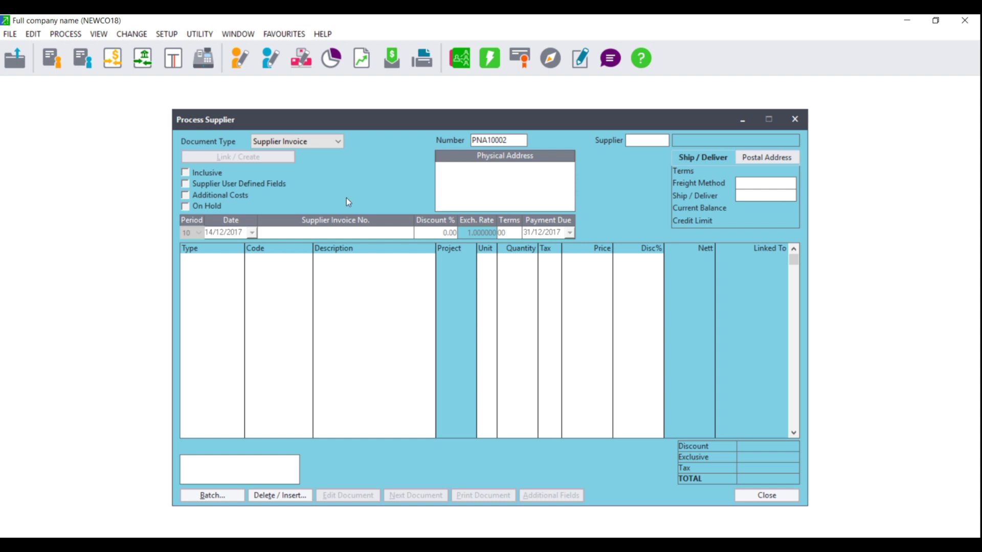
{"action": "left_click", "coordinate": [342, 144]}
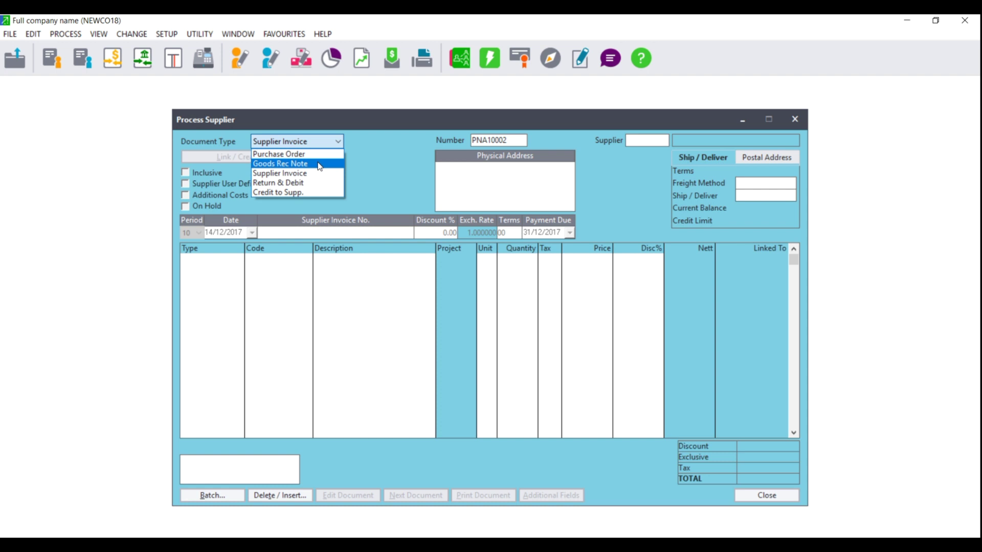
{"action": "left_click", "coordinate": [319, 164]}
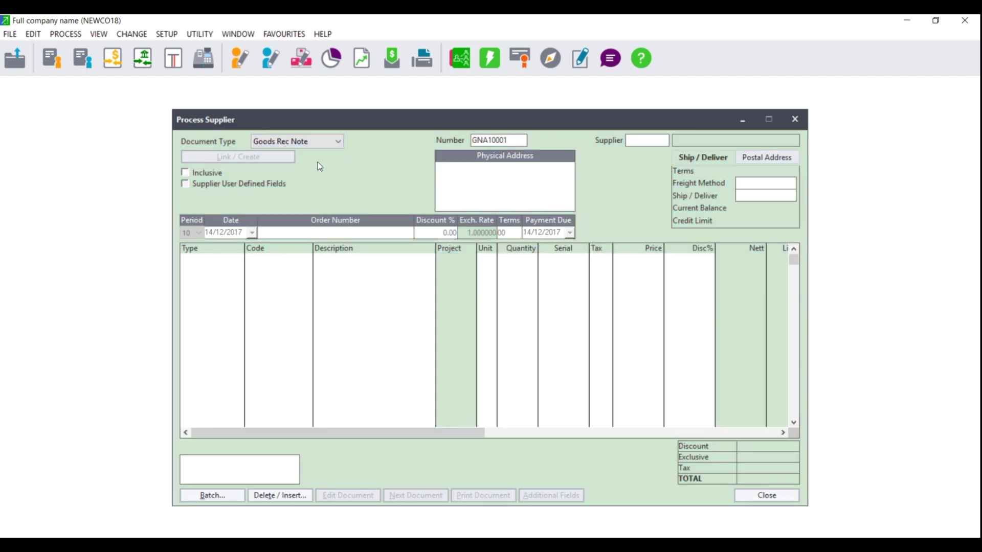
Select supplier SUP001 for the goods received note and leave its address fields empty.
{"action": "left_click", "coordinate": [661, 142]}
{"action": "left_click", "coordinate": [663, 142]}
{"action": "double_click", "coordinate": [295, 260]}
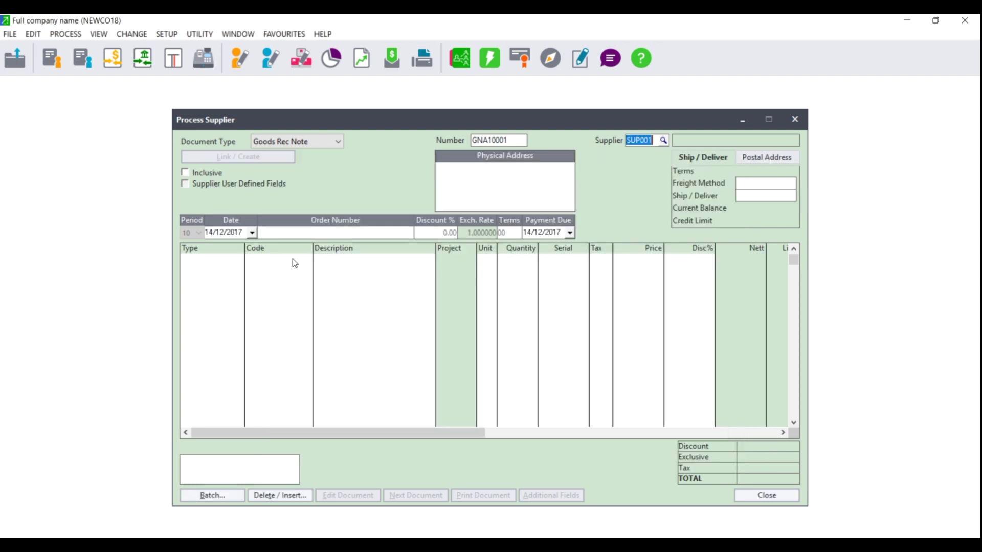
{"action": "key", "text": "Tab"}
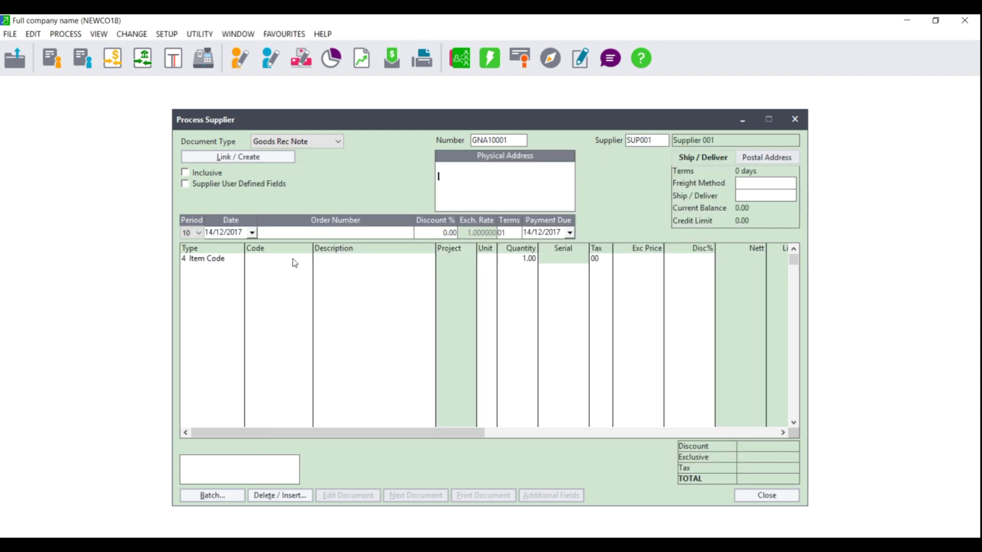
{"action": "key", "text": "Tab"}
{"action": "key", "text": "Tab"}
{"action": "key", "text": "Tab"}
{"action": "key", "text": "Tab"}
Set the goods received note's date to 01/04/2017 and accept the date warning.
{"action": "left_click", "coordinate": [252, 233]}
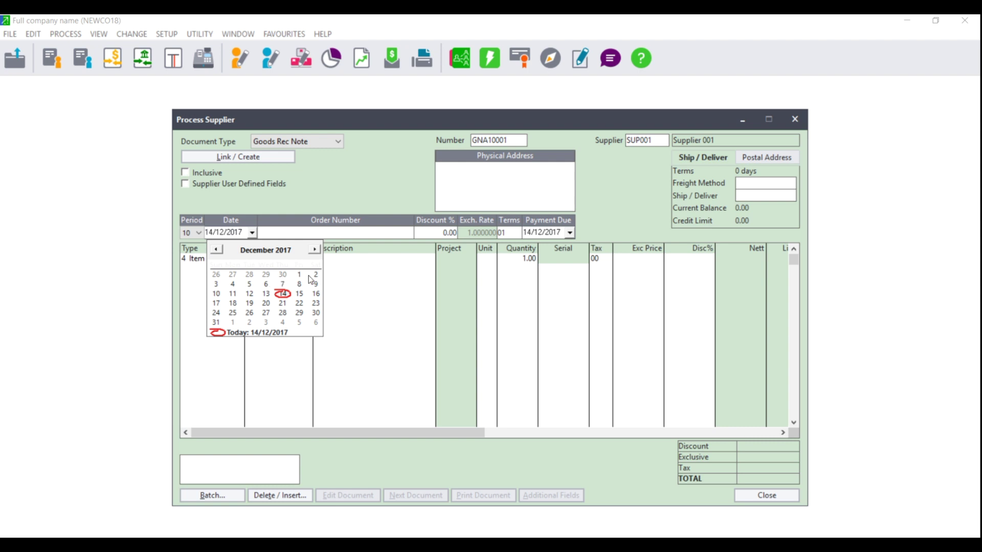
{"action": "left_click", "coordinate": [217, 250]}
{"action": "left_click", "coordinate": [218, 250]}
{"action": "left_click", "coordinate": [218, 250]}
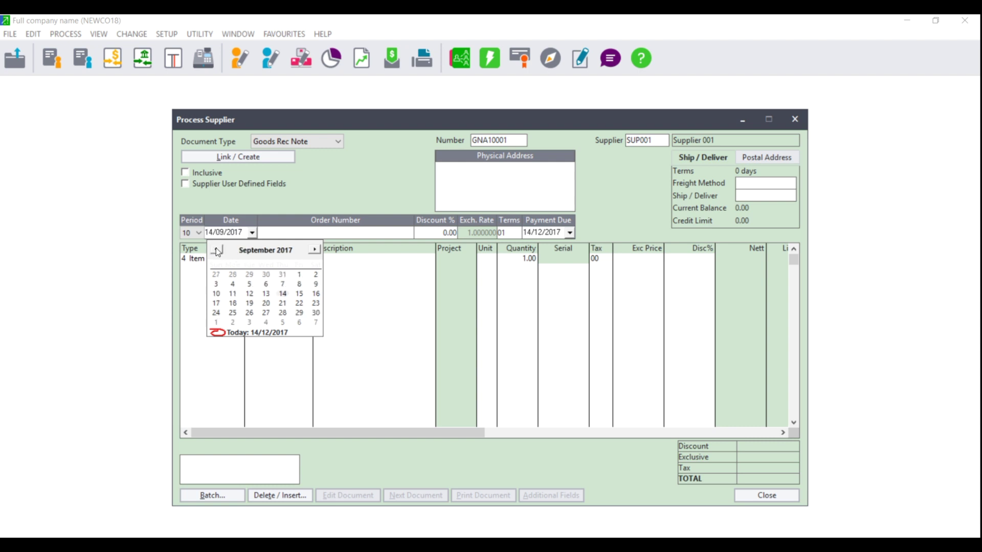
{"action": "left_click", "coordinate": [217, 250]}
{"action": "left_click", "coordinate": [218, 250]}
{"action": "left_click", "coordinate": [217, 250]}
{"action": "left_click", "coordinate": [217, 250]}
{"action": "left_click", "coordinate": [217, 250]}
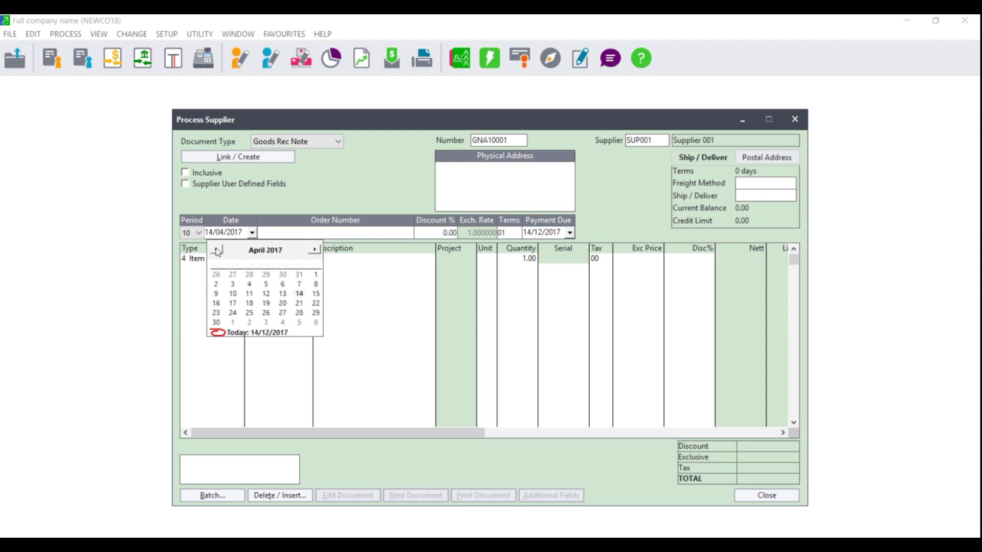
{"action": "left_click", "coordinate": [316, 275]}
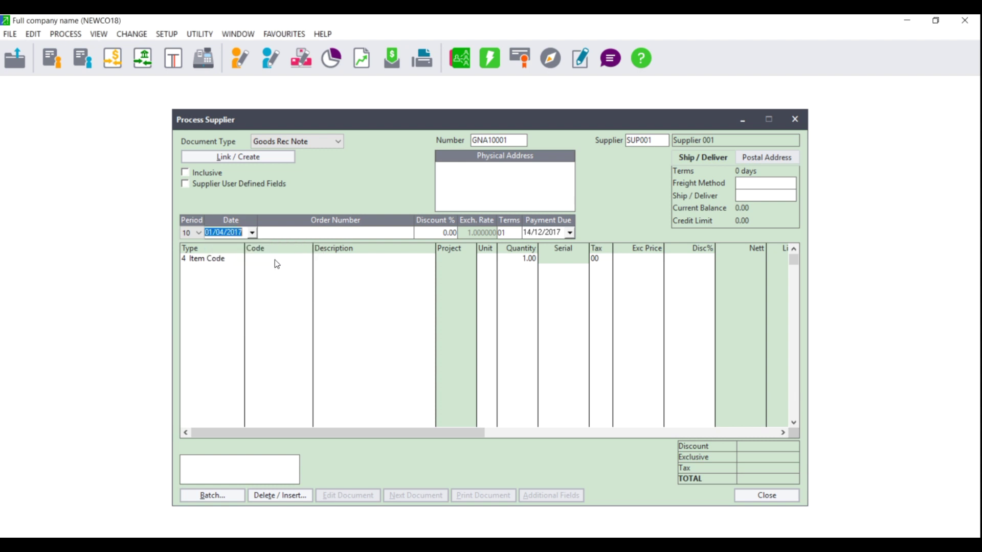
{"action": "left_click", "coordinate": [188, 232]}
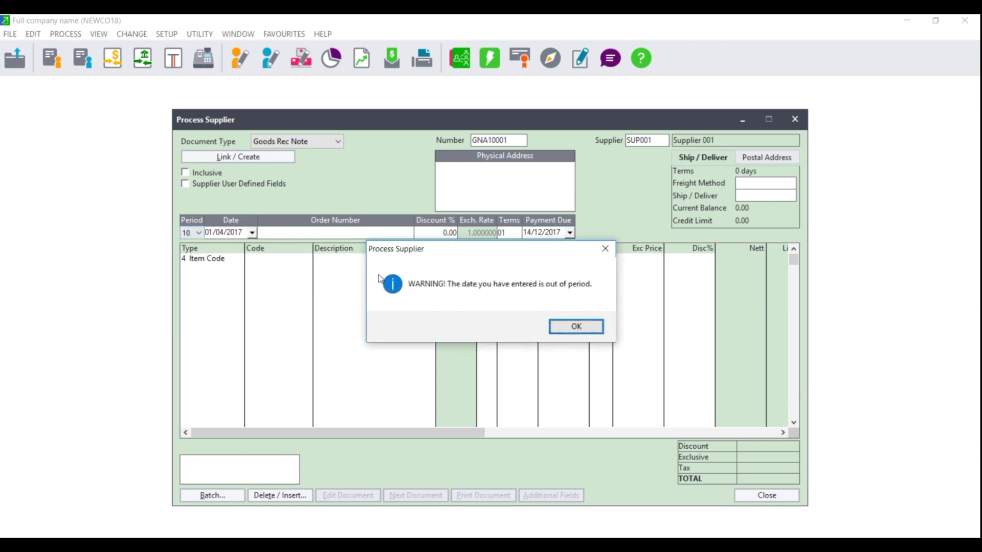
{"action": "left_click", "coordinate": [575, 325]}
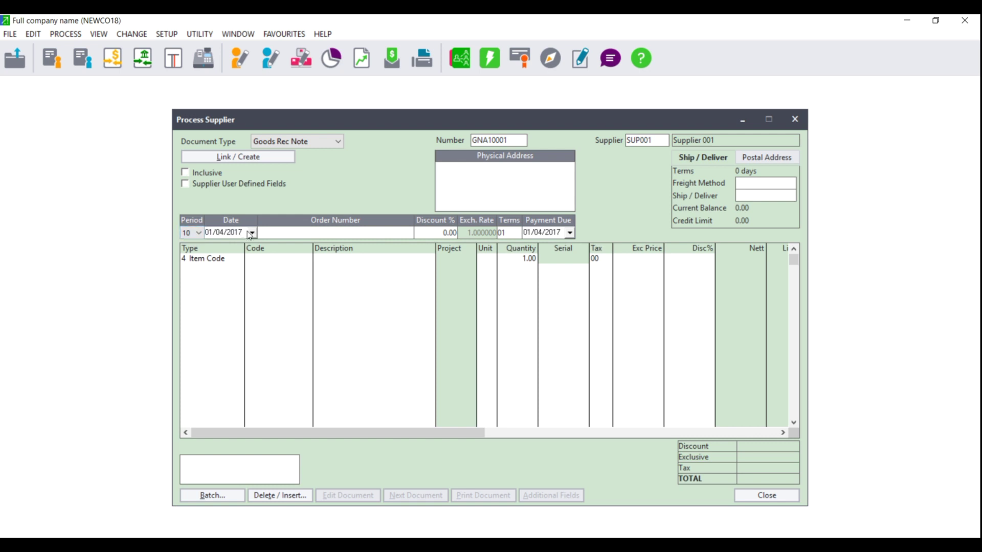
Set the period of the goods received note to 2, leaving the order number blank.
{"action": "left_click", "coordinate": [199, 235]}
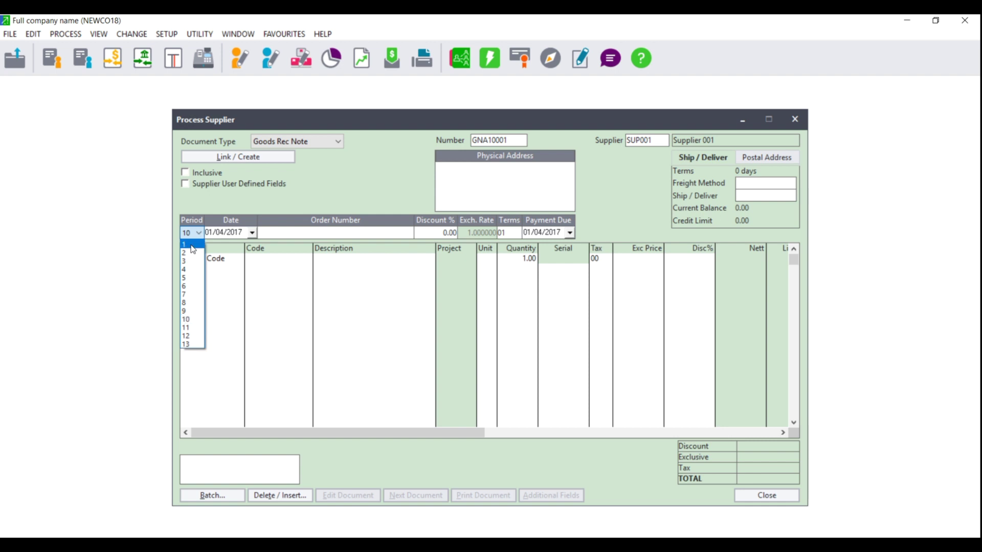
{"action": "left_click", "coordinate": [191, 253]}
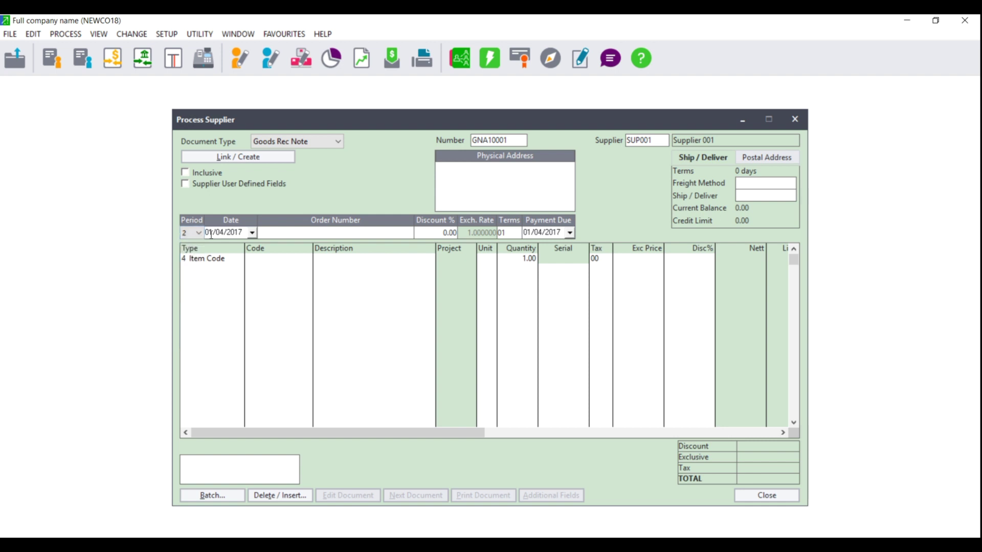
{"action": "left_click", "coordinate": [232, 232]}
{"action": "left_click", "coordinate": [339, 233]}
Look up inventory item ITEM001 and add it as the first line of the note.
{"action": "key", "text": "Tab"}
{"action": "key", "text": "Tab"}
{"action": "key", "text": "Tab"}
{"action": "key", "text": "Tab"}
{"action": "key", "text": "Tab"}
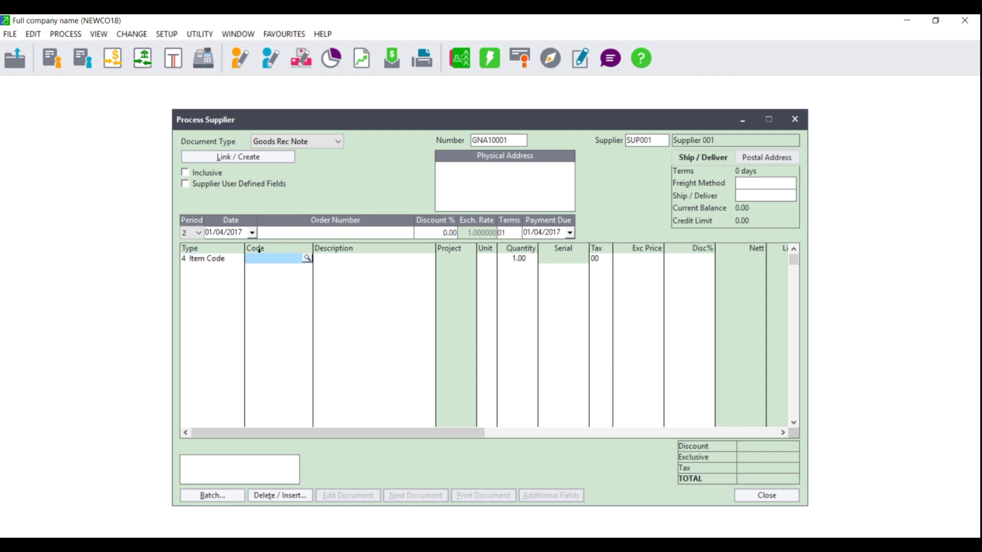
{"action": "left_click", "coordinate": [307, 258]}
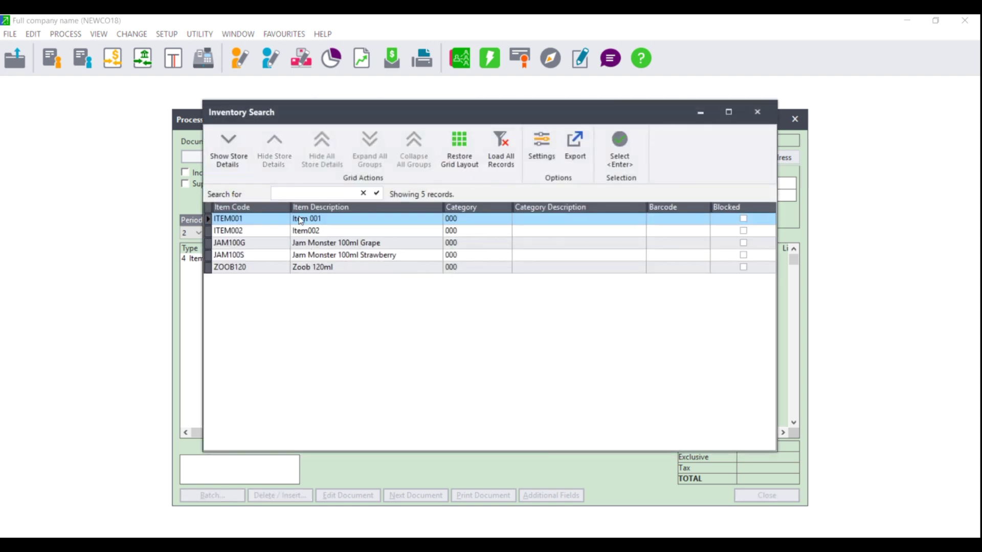
{"action": "double_click", "coordinate": [246, 221]}
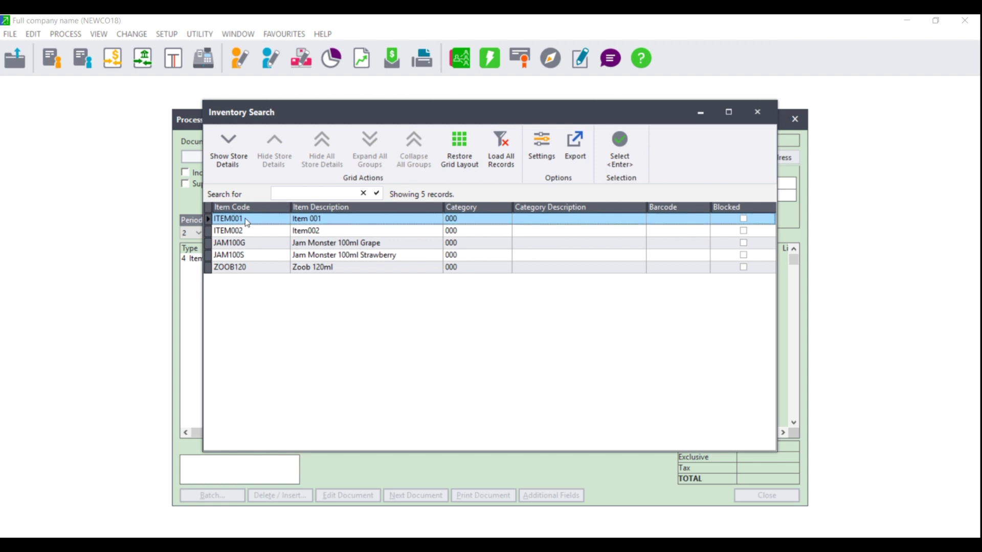
{"action": "key", "text": "Tab"}
{"action": "key", "text": "Tab"}
{"action": "key", "text": "Tab"}
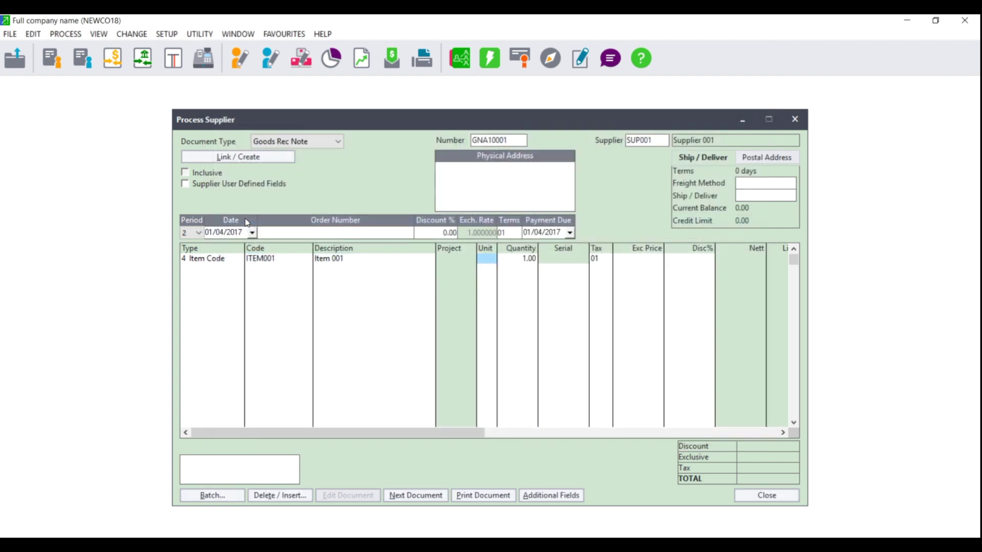
Set the ITEM001 line to quantity 10 and exclusive price 10.00, with no discount.
{"action": "type", "text": "10"}
{"action": "key", "text": "Tab"}
{"action": "key", "text": "Tab"}
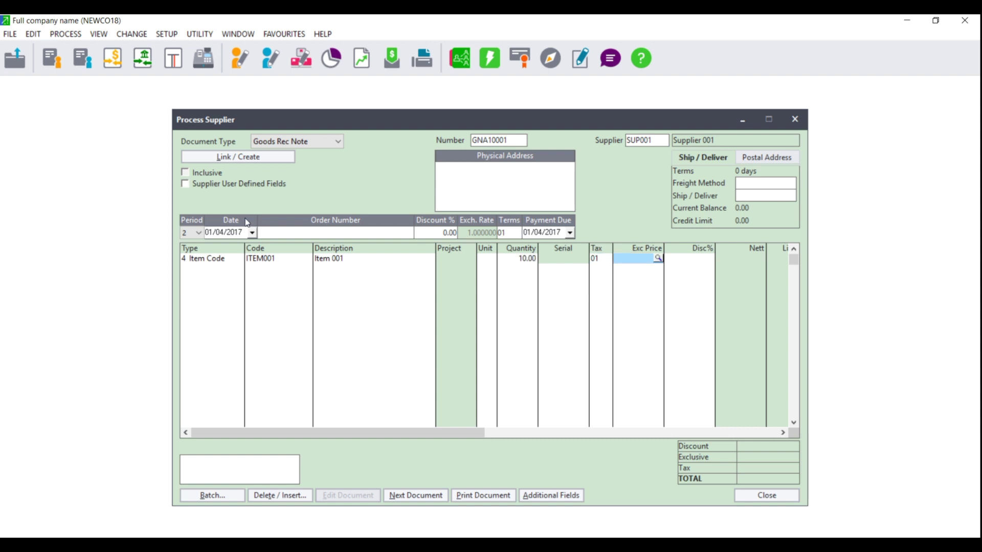
{"action": "type", "text": "10"}
{"action": "key", "text": "Tab"}
{"action": "key", "text": "Return"}
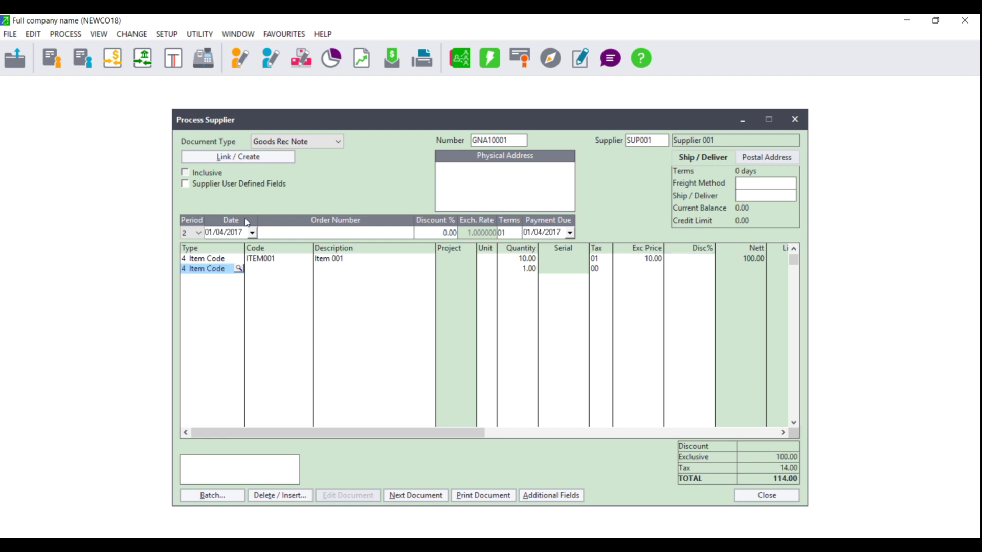
Look up inventory item ZOOB120 and add it as the second line of the note.
{"action": "key", "text": "Tab"}
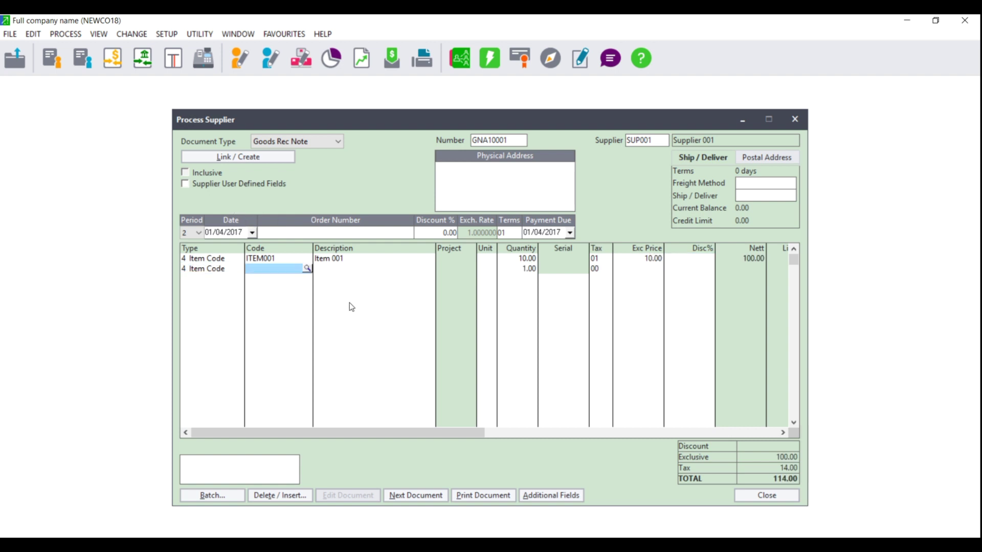
{"action": "left_click", "coordinate": [306, 268]}
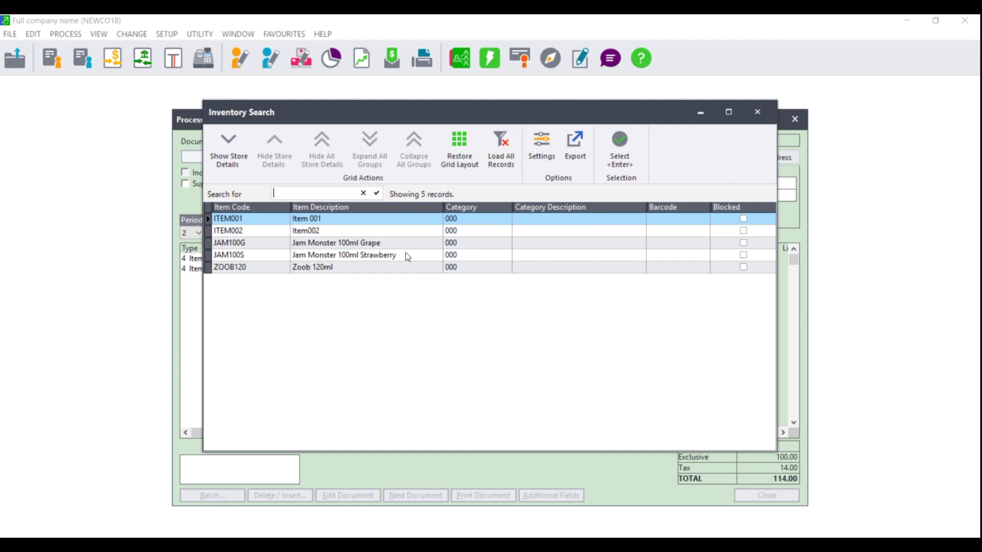
{"action": "double_click", "coordinate": [309, 267]}
{"action": "key", "text": "Tab"}
{"action": "key", "text": "Tab"}
{"action": "key", "text": "Tab"}
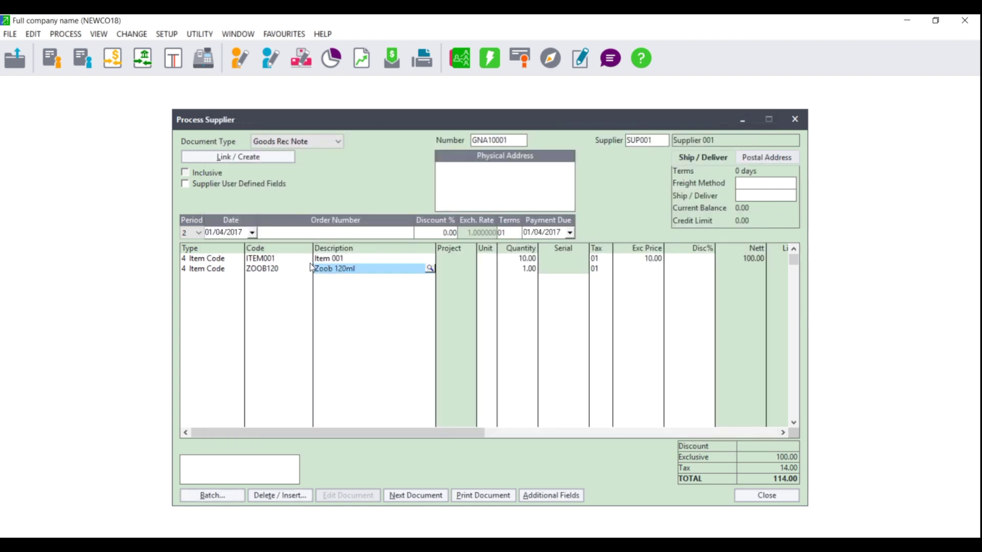
Set the ZOOB120 line to quantity 10 and exclusive price 150.00, with no discount.
{"action": "type", "text": "10"}
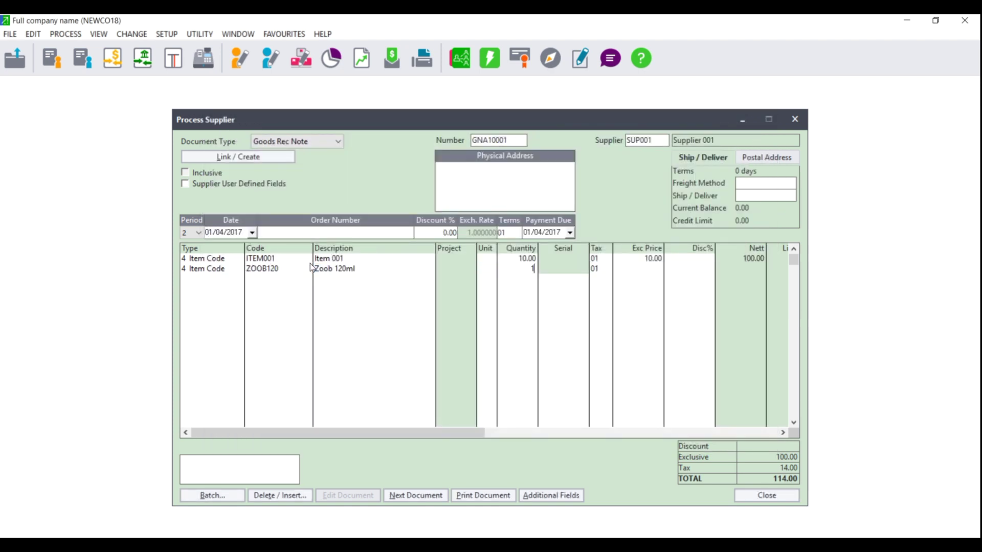
{"action": "key", "text": "Tab"}
{"action": "key", "text": "Tab"}
{"action": "type", "text": "150"}
{"action": "key", "text": "Tab"}
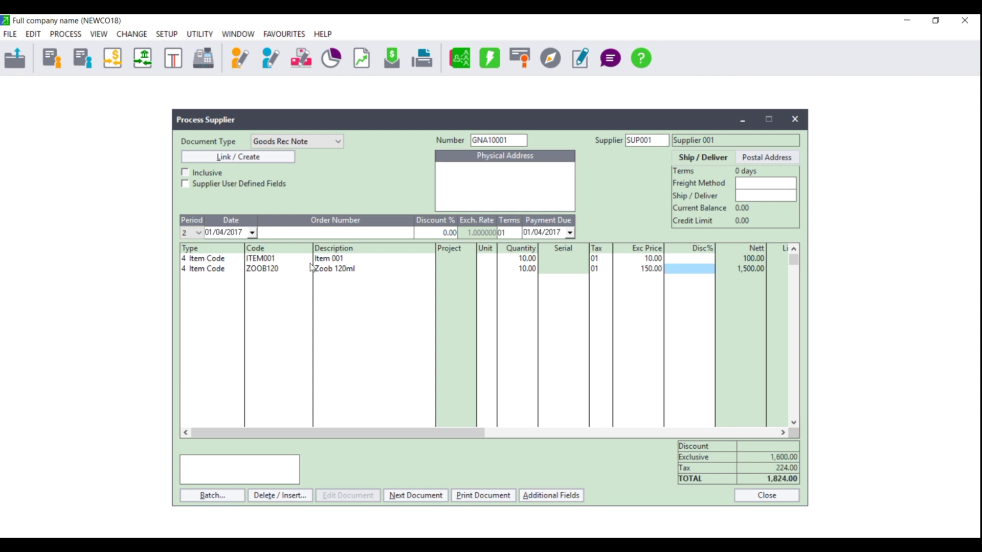
{"action": "key", "text": "Tab"}
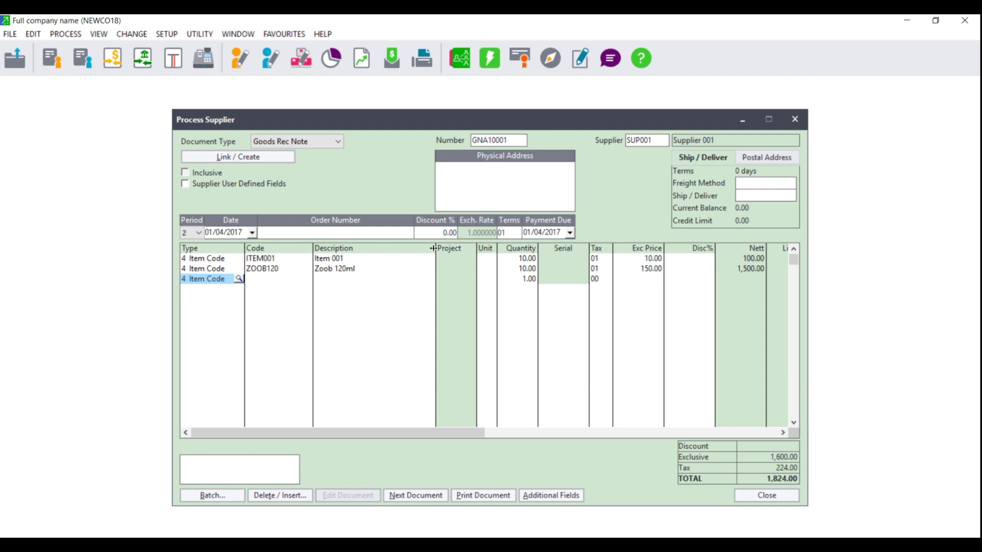
Complete the goods received note without printing or e-mailing it, and look up existing goods received note numbers.
{"action": "left_click", "coordinate": [409, 495]}
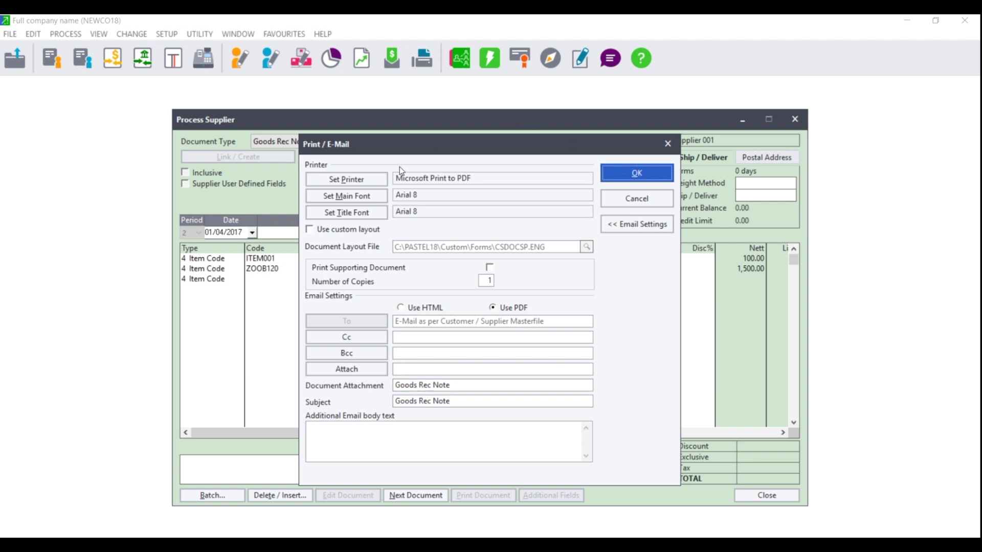
{"action": "left_click", "coordinate": [645, 201]}
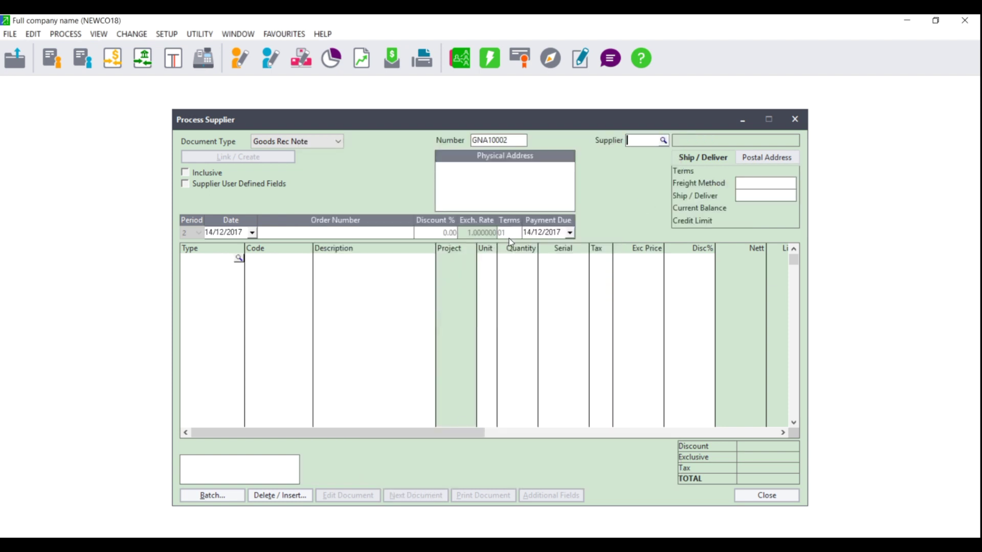
{"action": "left_click", "coordinate": [522, 141]}
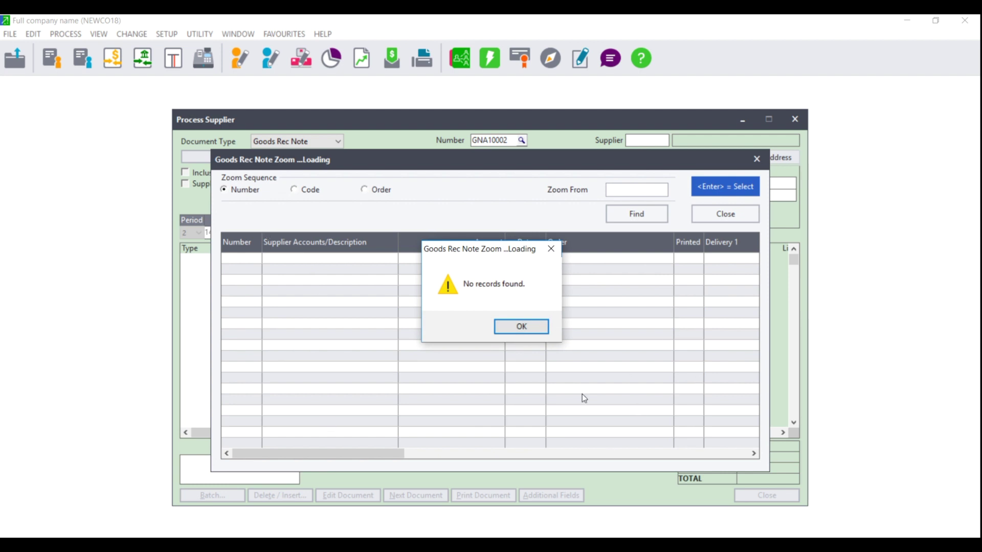
{"action": "left_click", "coordinate": [541, 329]}
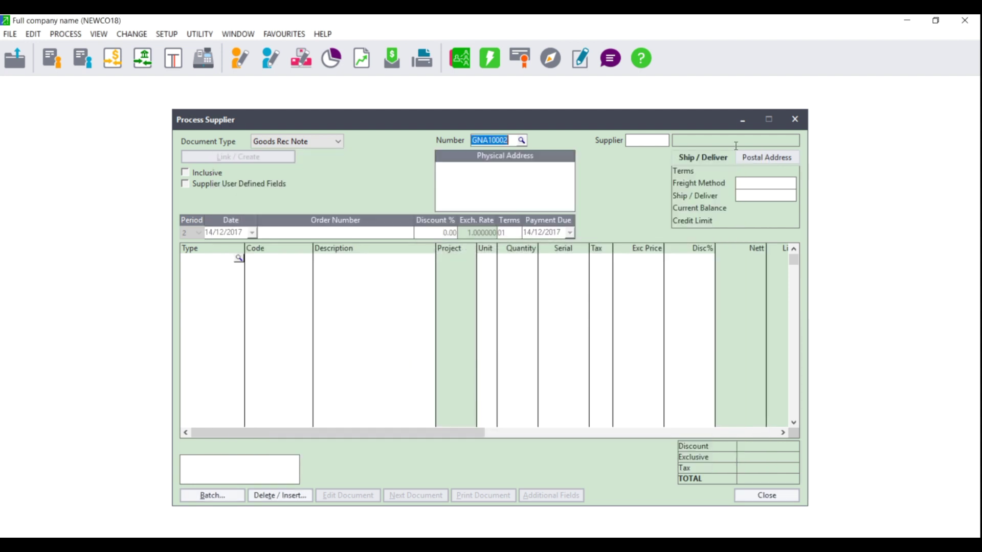
Close the goods received note entry window and start a supplier invoice for supplier SUP001.
{"action": "left_click", "coordinate": [801, 118]}
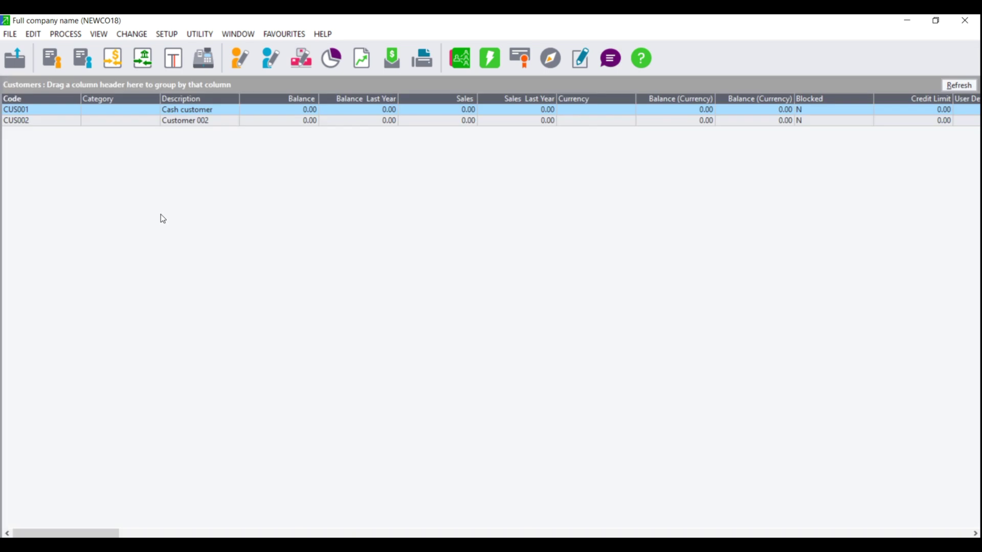
{"action": "left_click", "coordinate": [65, 35]}
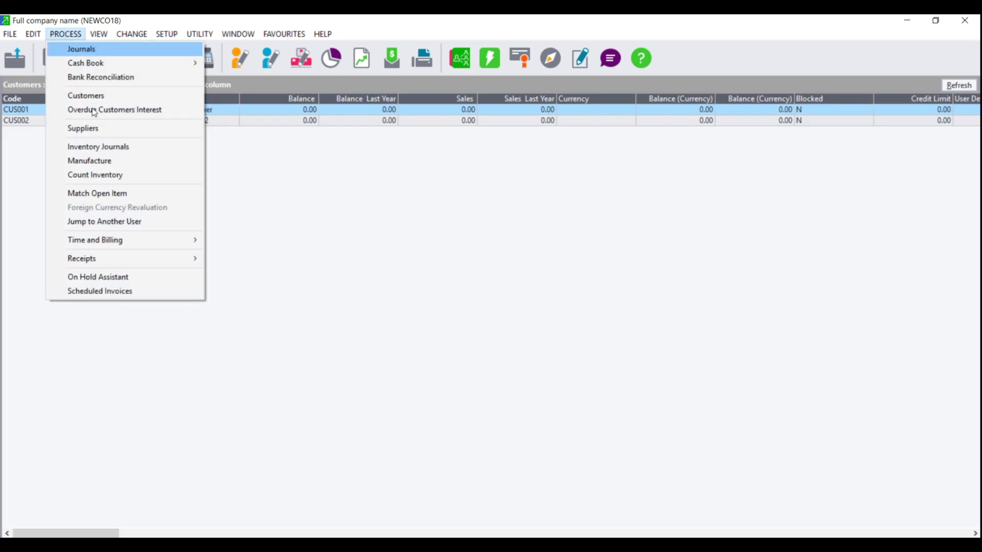
{"action": "left_click", "coordinate": [92, 128]}
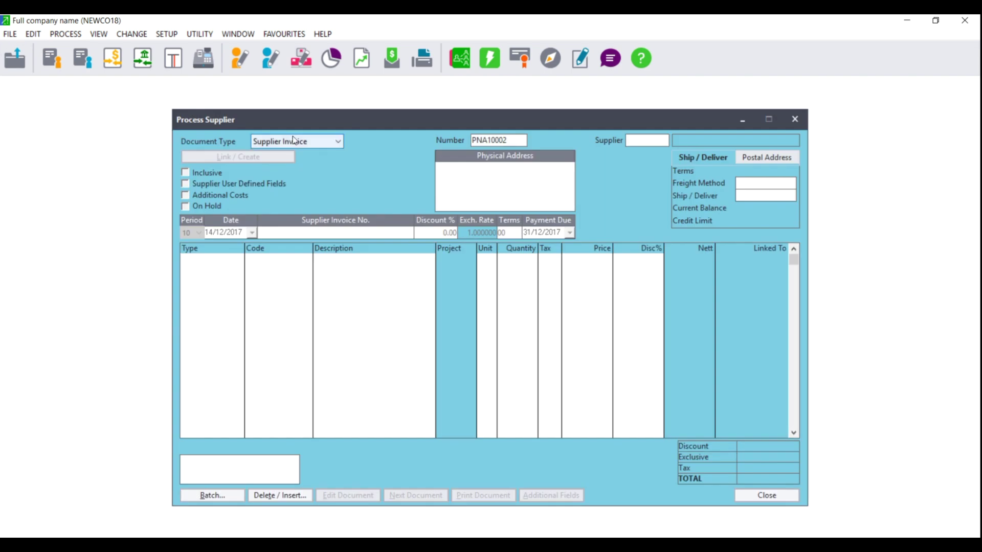
{"action": "key", "text": "Return"}
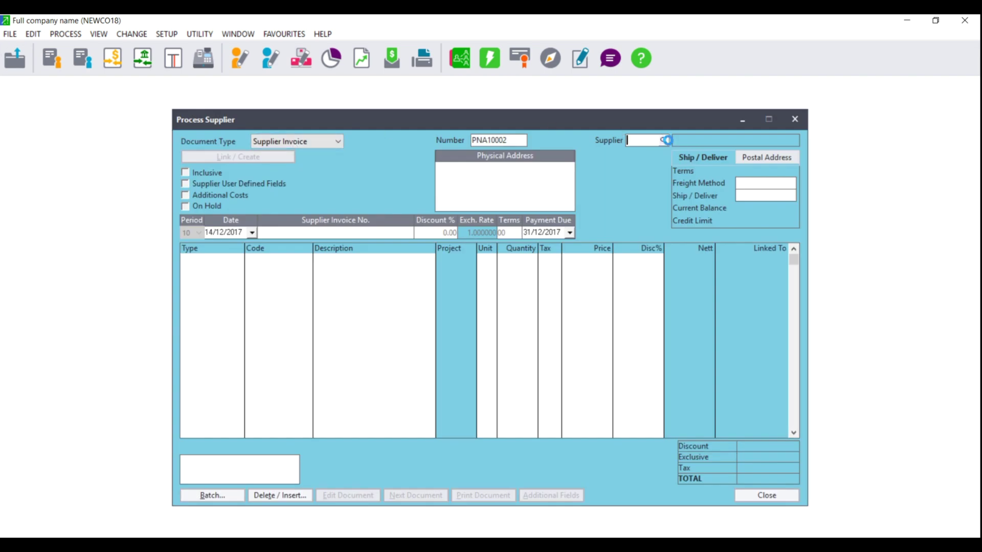
{"action": "key", "text": "Return"}
{"action": "double_click", "coordinate": [295, 261]}
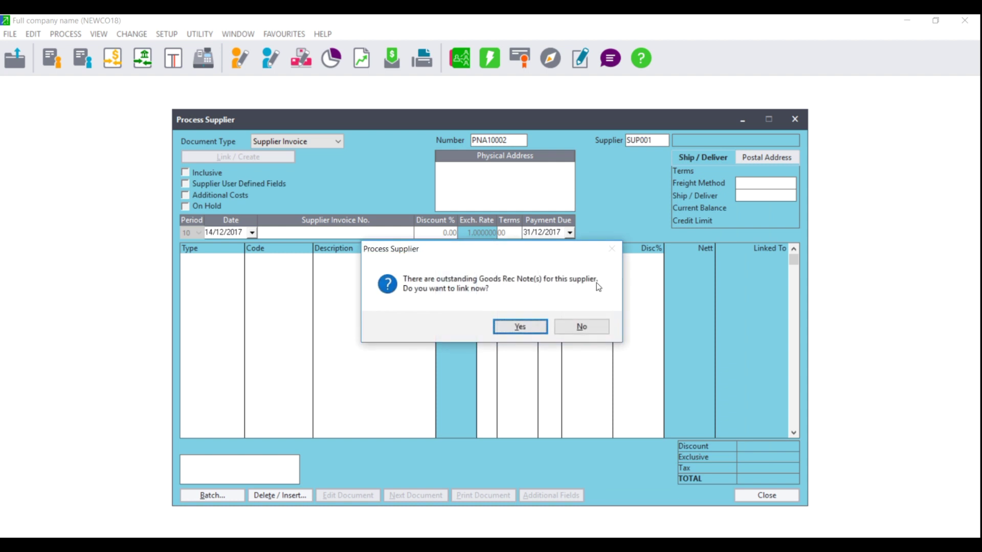
Accept linking the invoice to an outstanding goods received note and load the lines of note GNA10001.
{"action": "left_click", "coordinate": [520, 330]}
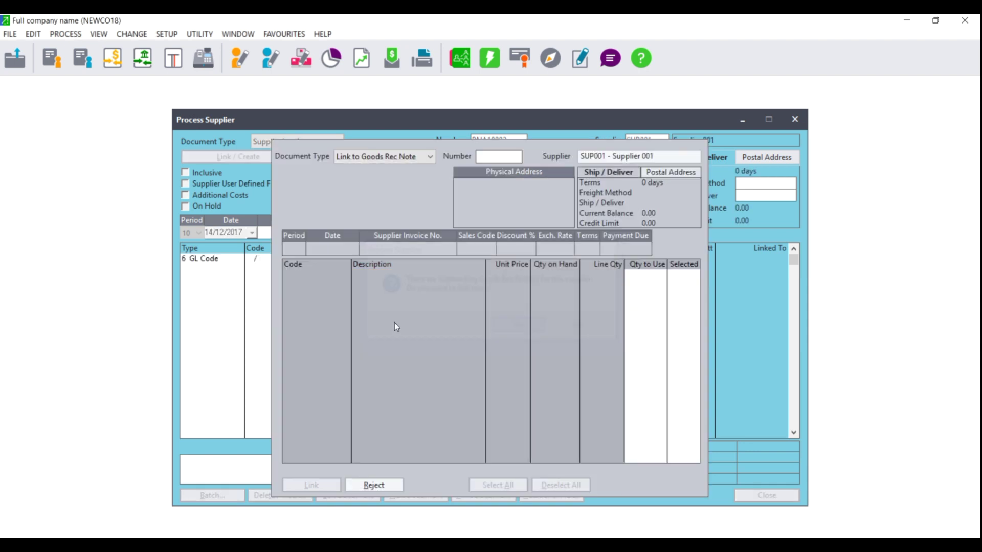
{"action": "left_click", "coordinate": [516, 157]}
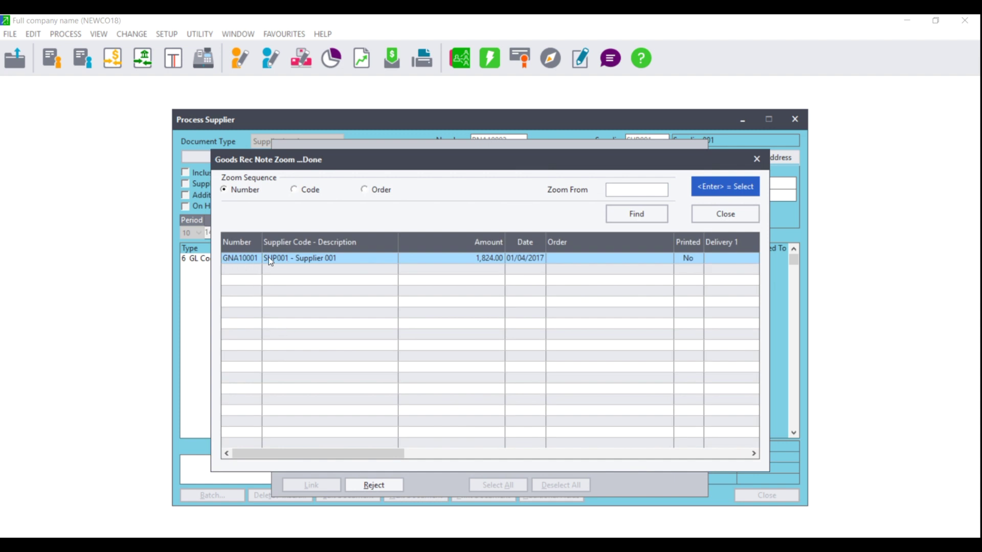
{"action": "double_click", "coordinate": [315, 259]}
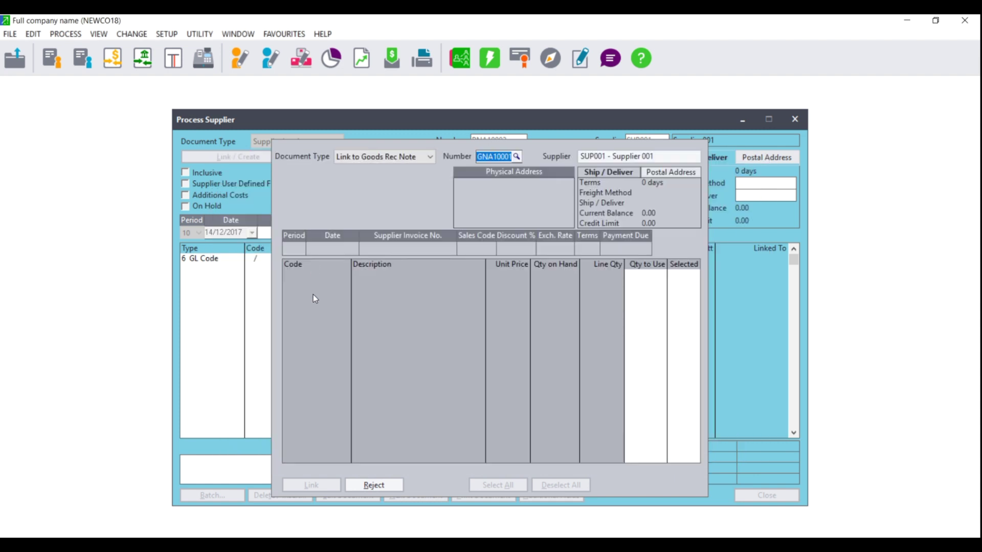
{"action": "key", "text": "Tab"}
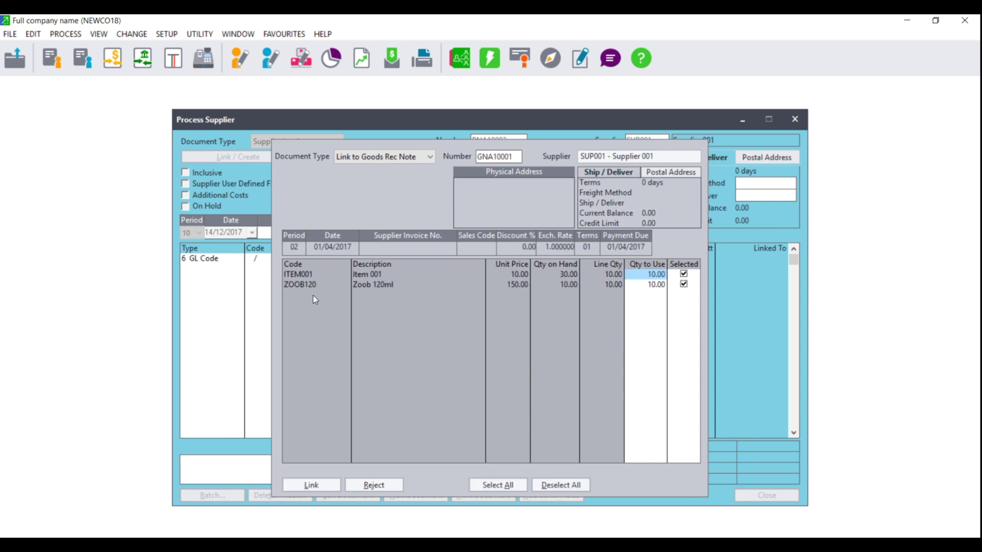
Try a quantity to use of 5 on the ITEM001 line, and deselect and reselect the line.
{"action": "left_click", "coordinate": [660, 273]}
{"action": "key", "text": "shift+End"}
{"action": "type", "text": "5"}
{"action": "key", "text": "Tab"}
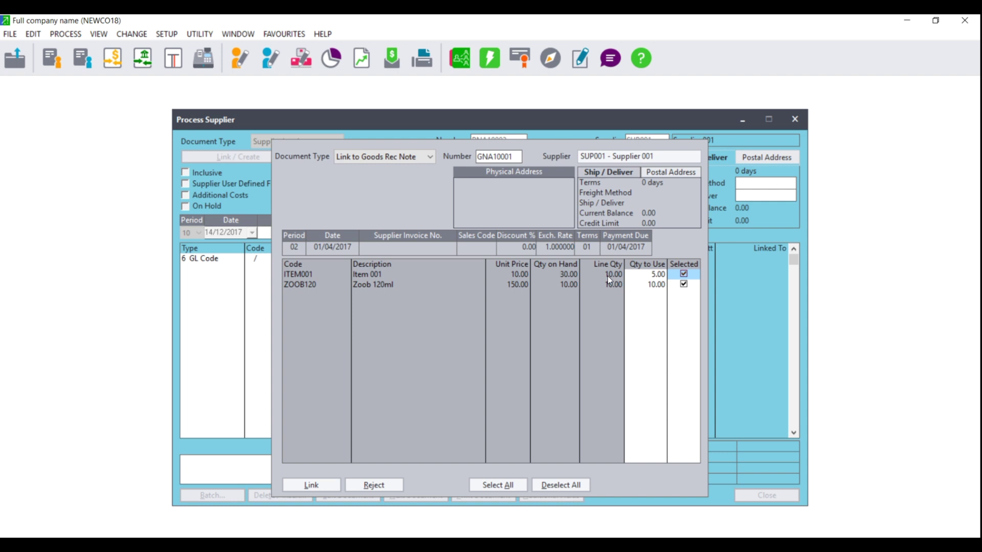
{"action": "left_click", "coordinate": [659, 276]}
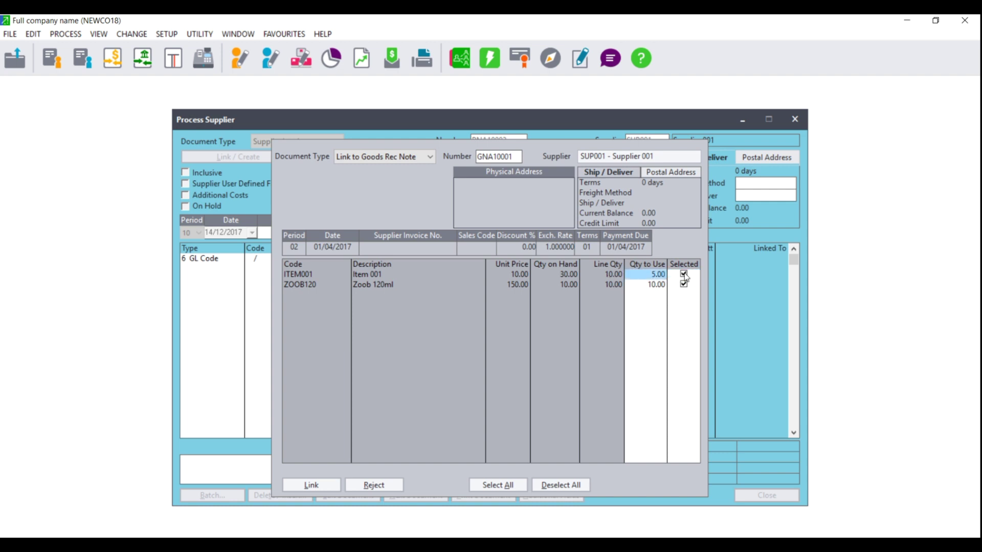
{"action": "left_click", "coordinate": [684, 274]}
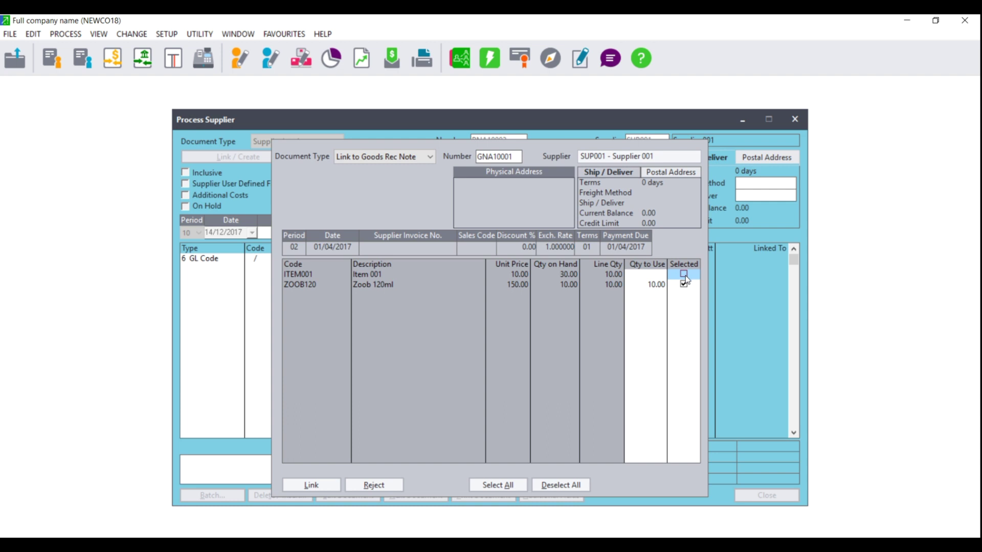
{"action": "left_click", "coordinate": [684, 275]}
Link the selected goods received note lines to the supplier invoice, and set its period to 2 and date to 28/04/2017.
{"action": "left_click", "coordinate": [321, 482]}
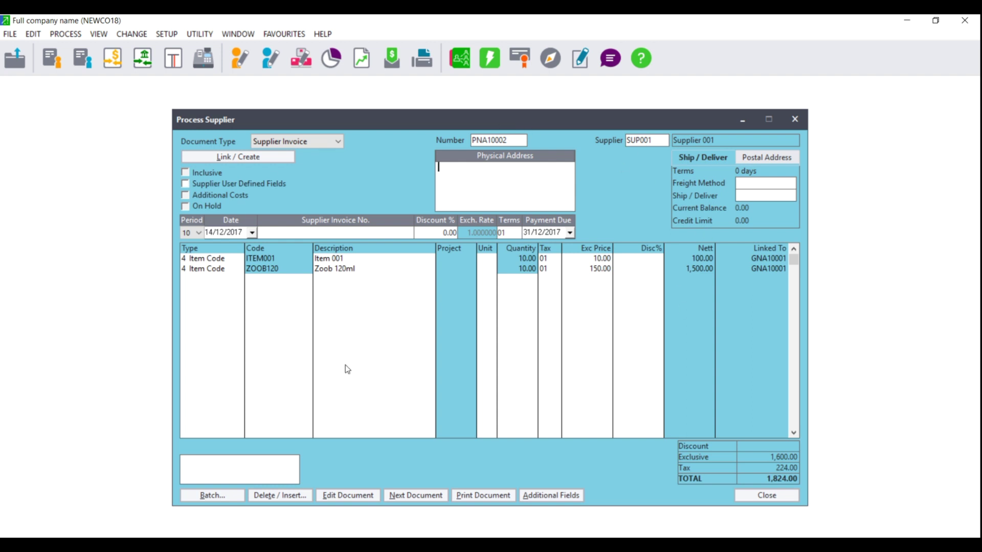
{"action": "left_click", "coordinate": [198, 232]}
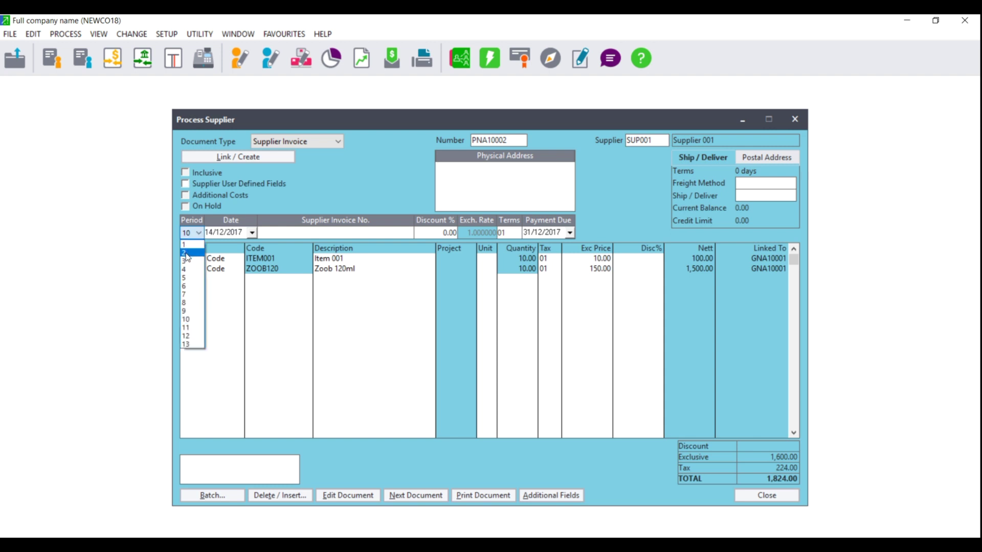
{"action": "left_click", "coordinate": [187, 253]}
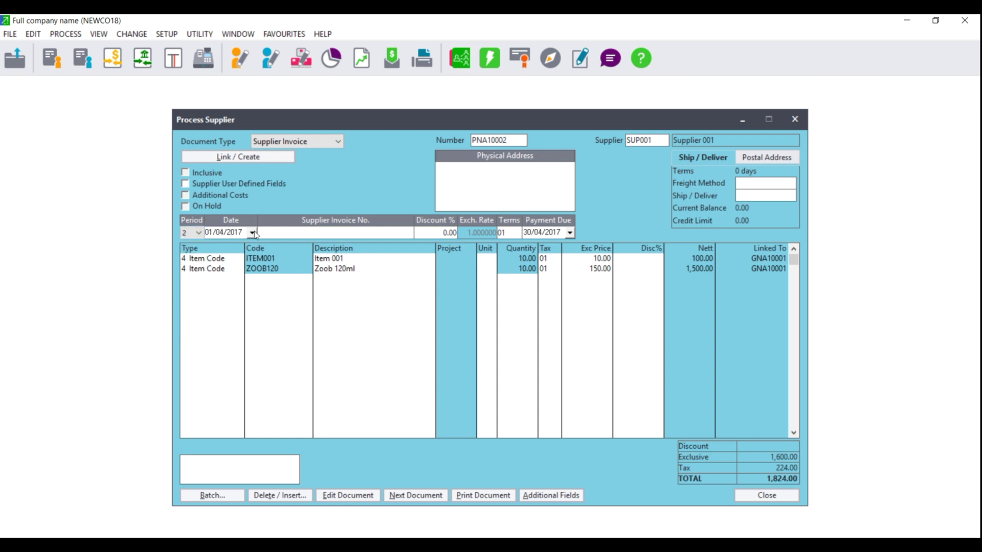
{"action": "left_click", "coordinate": [252, 233]}
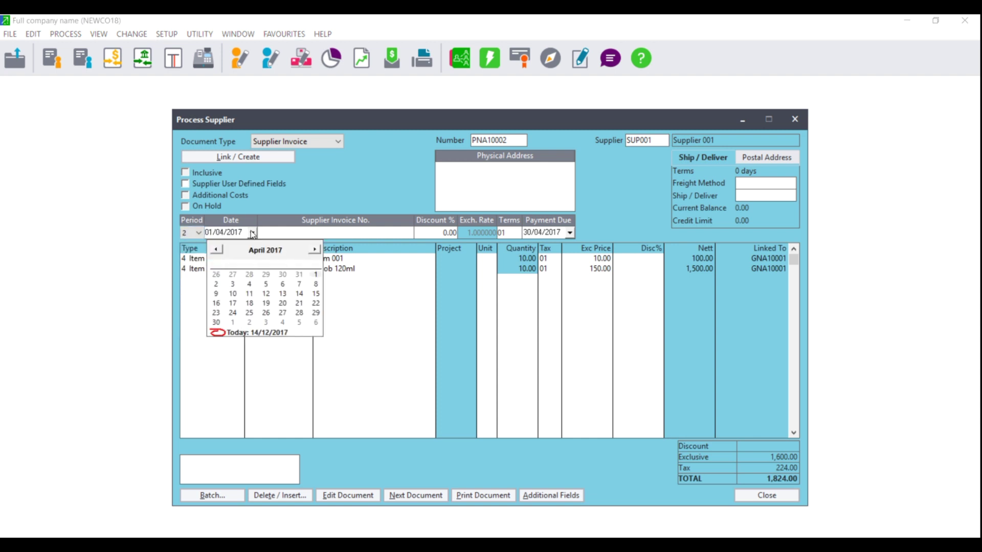
{"action": "left_click", "coordinate": [298, 313]}
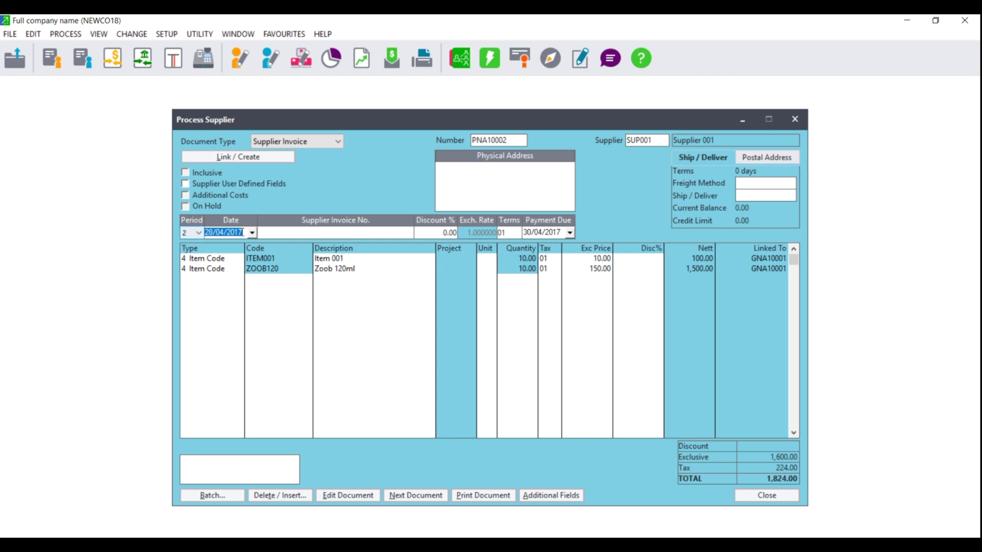
Enter supplier invoice number IN1000034, keeping the default discount and terms.
{"action": "key", "text": "Tab"}
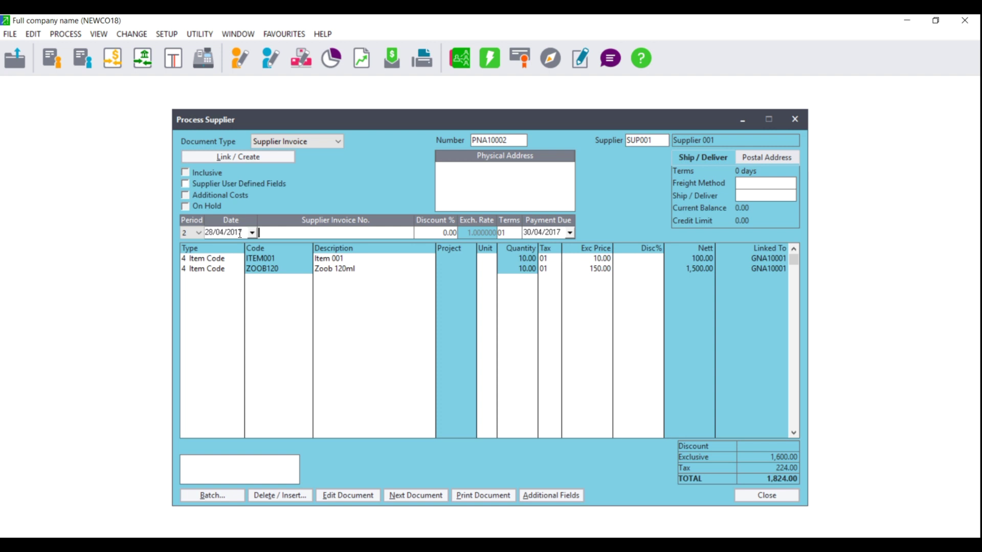
{"action": "type", "text": "IN1000034"}
{"action": "key", "text": "Tab"}
{"action": "key", "text": "Tab"}
{"action": "key", "text": "Tab"}
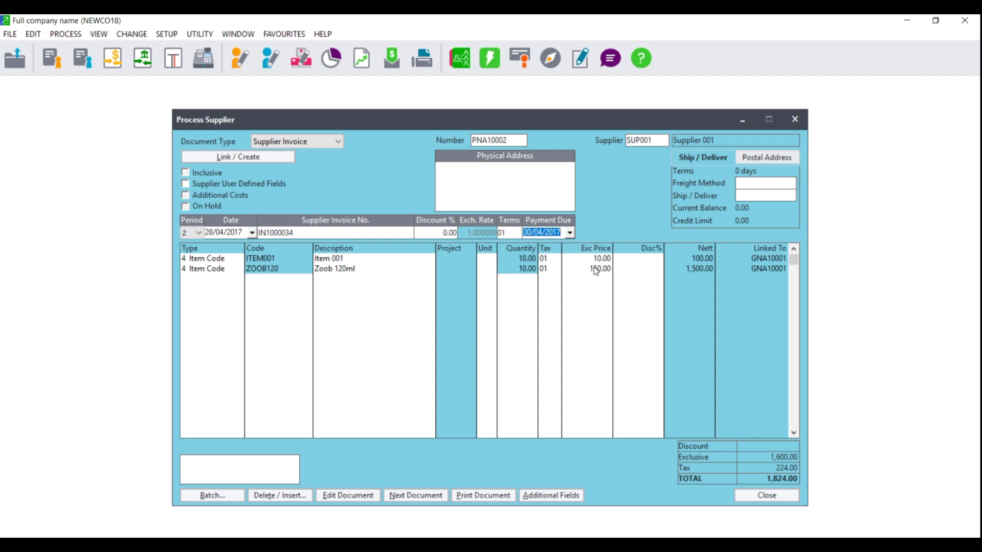
Add a GL Code line below the linked items for ledger account 2000/000, Cost of Sales / Purchases.
{"action": "left_click", "coordinate": [193, 284]}
{"action": "left_click", "coordinate": [229, 285]}
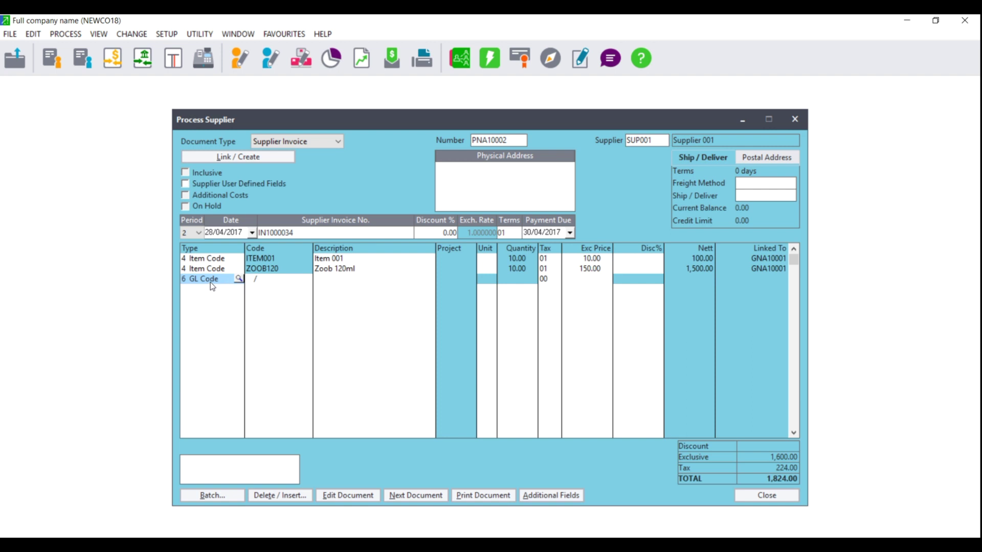
{"action": "left_click", "coordinate": [238, 282]}
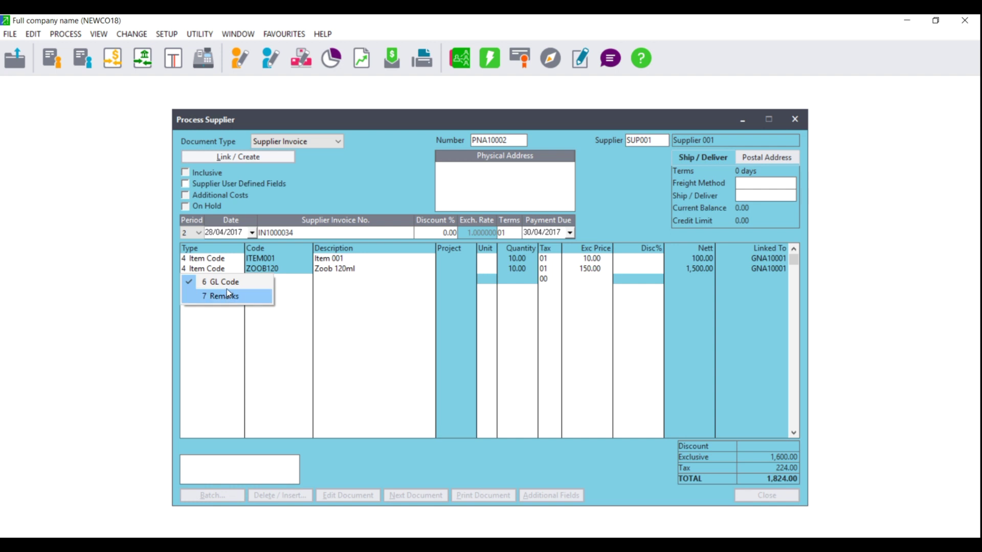
{"action": "left_click", "coordinate": [225, 288]}
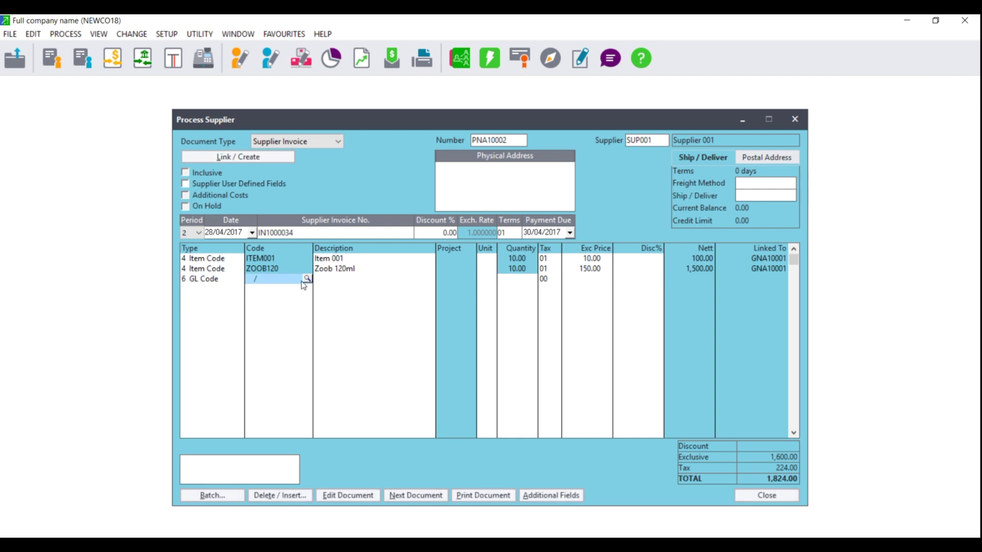
{"action": "left_click", "coordinate": [308, 279]}
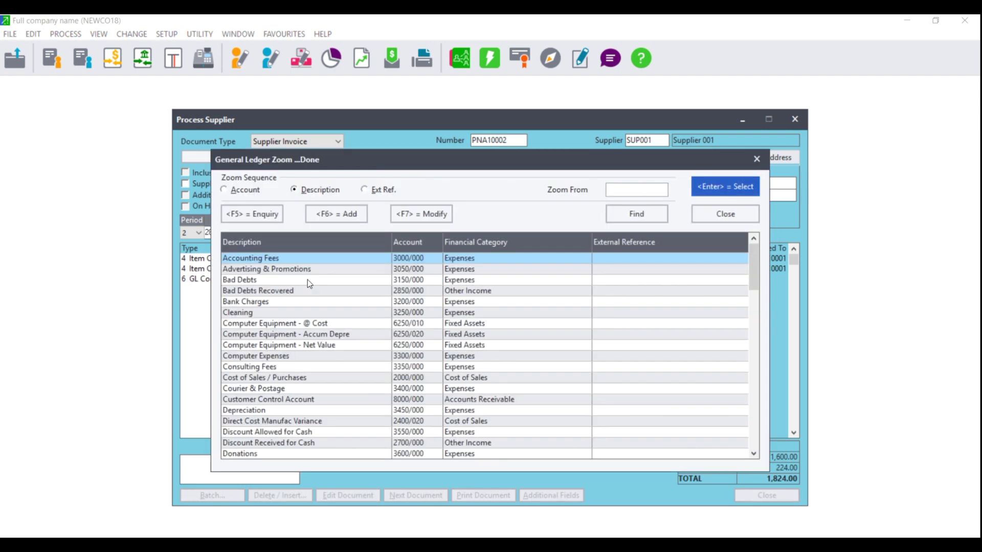
{"action": "left_click", "coordinate": [238, 191]}
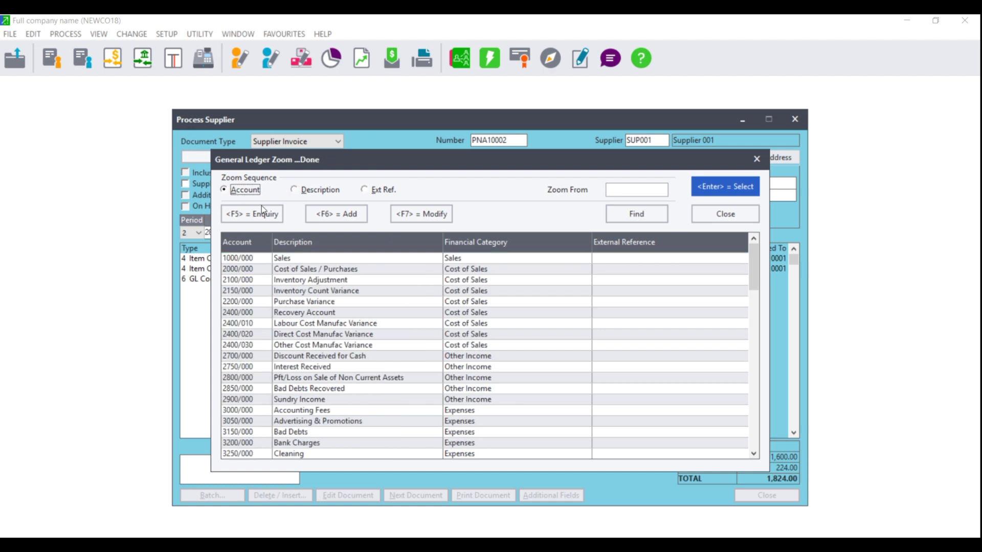
{"action": "double_click", "coordinate": [296, 269]}
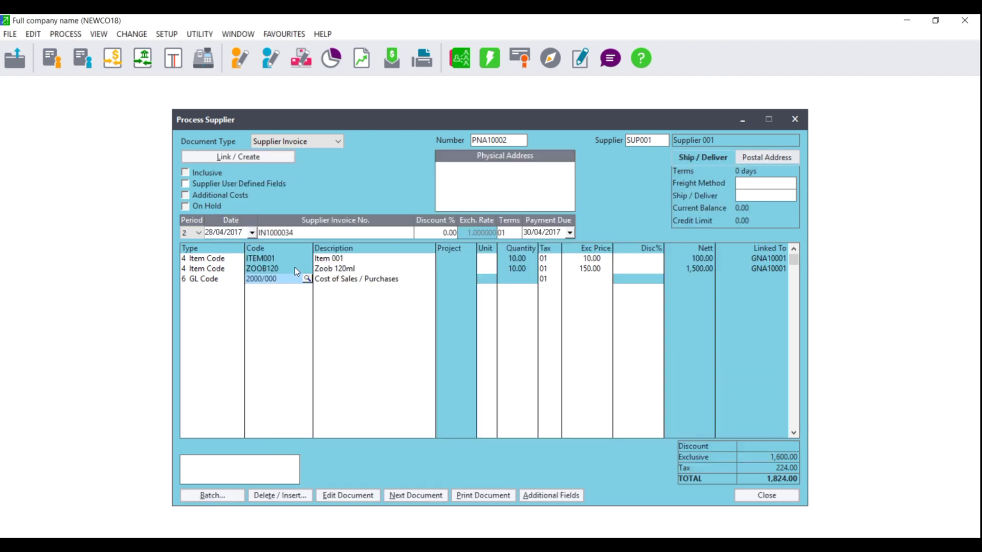
Change the 2000/000 line's description to Consulting and set its exclusive price to 1500.
{"action": "left_click", "coordinate": [333, 280]}
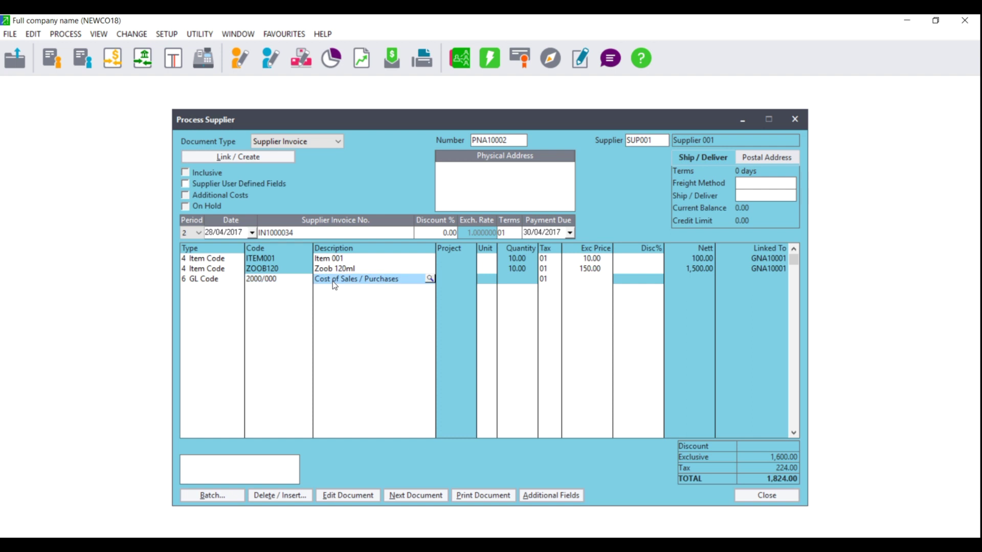
{"action": "type", "text": "Consulting"}
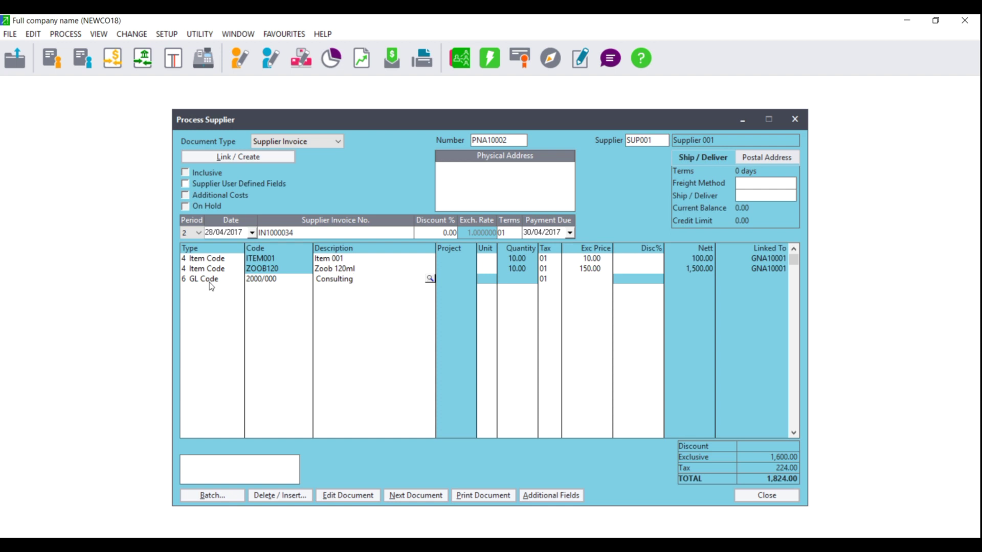
{"action": "left_click", "coordinate": [595, 283]}
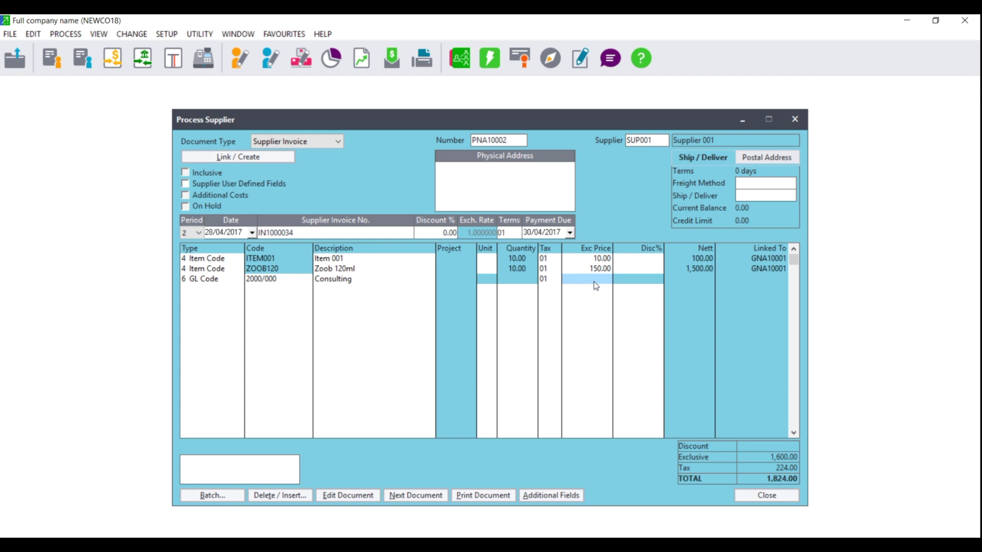
{"action": "left_click", "coordinate": [594, 282]}
{"action": "type", "text": "1500"}
{"action": "key", "text": "Return"}
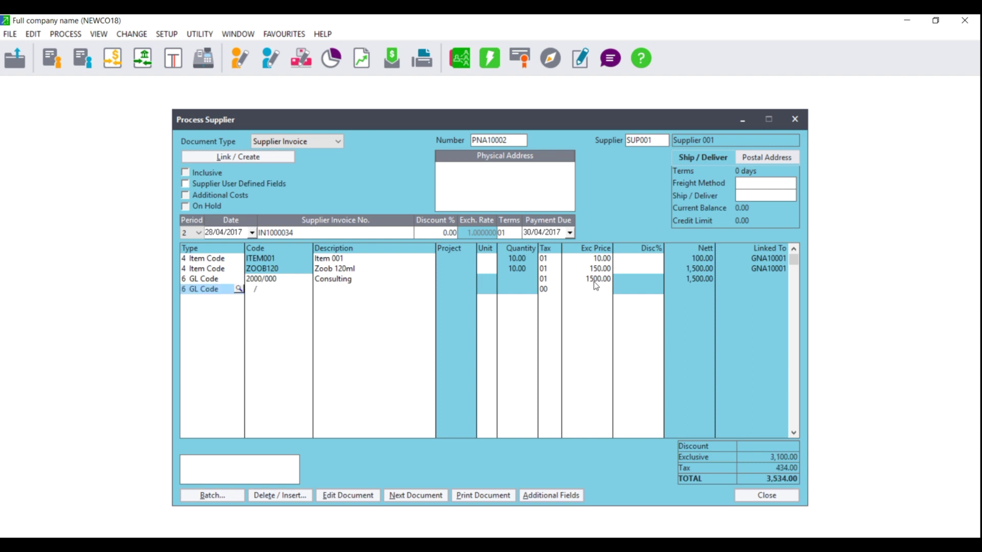
Add another GL Code line for account 3000/000, Accounting Fees, with an exclusive price of 3000.
{"action": "key", "text": "Return"}
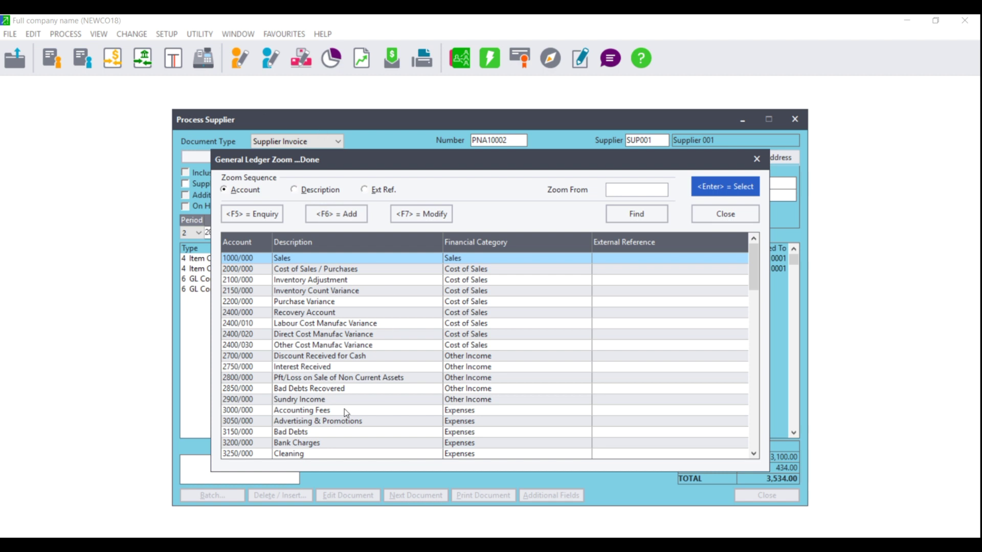
{"action": "key", "text": "Escape"}
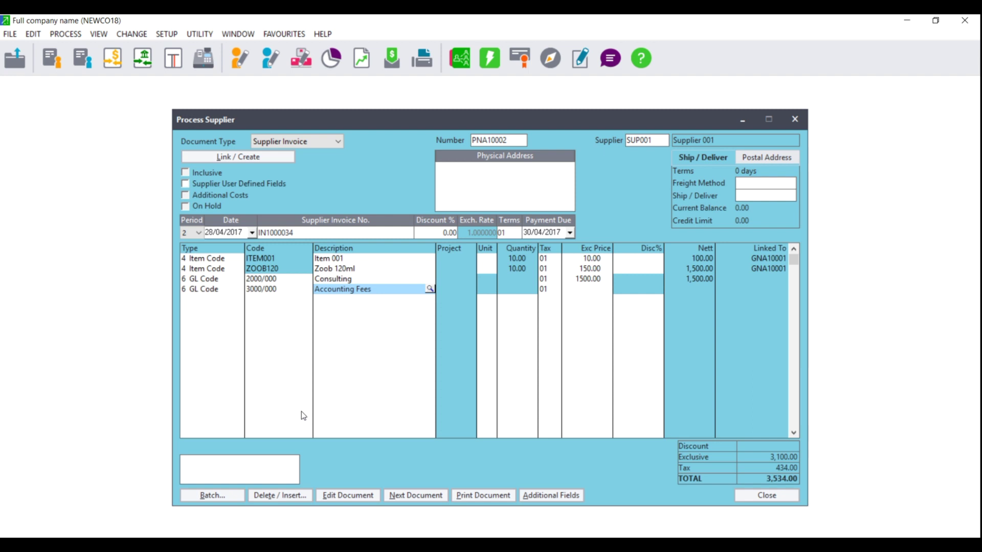
{"action": "key", "text": "Tab"}
{"action": "key", "text": "Tab"}
{"action": "type", "text": "3000"}
{"action": "key", "text": "Return"}
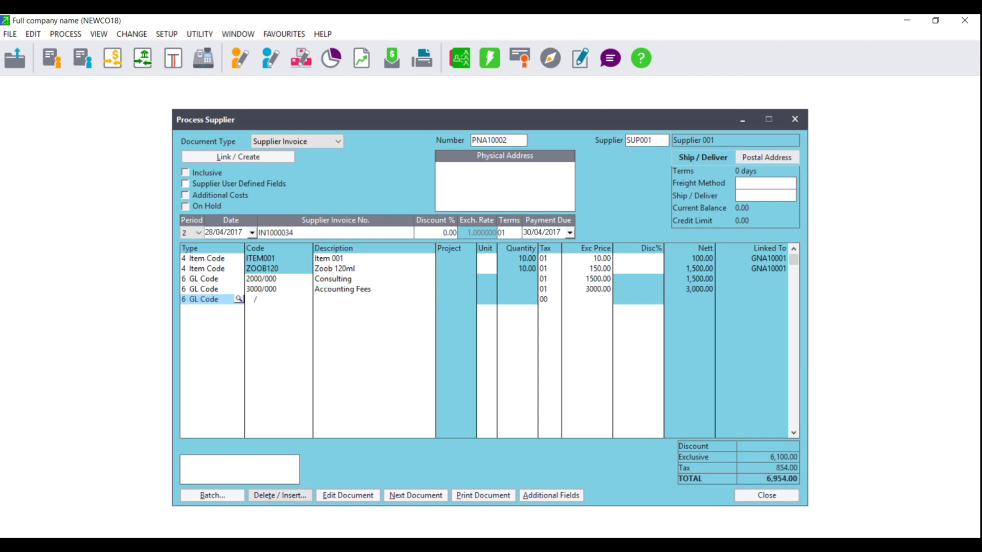
Complete the supplier invoice without printing or e-mailing it, and look up existing supplier invoice numbers.
{"action": "left_click", "coordinate": [409, 495]}
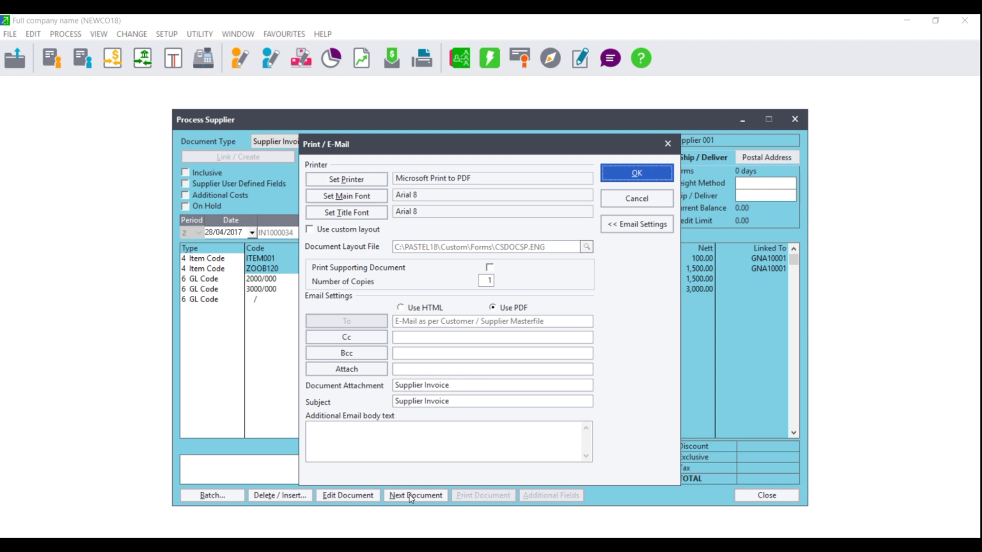
{"action": "left_click", "coordinate": [639, 197]}
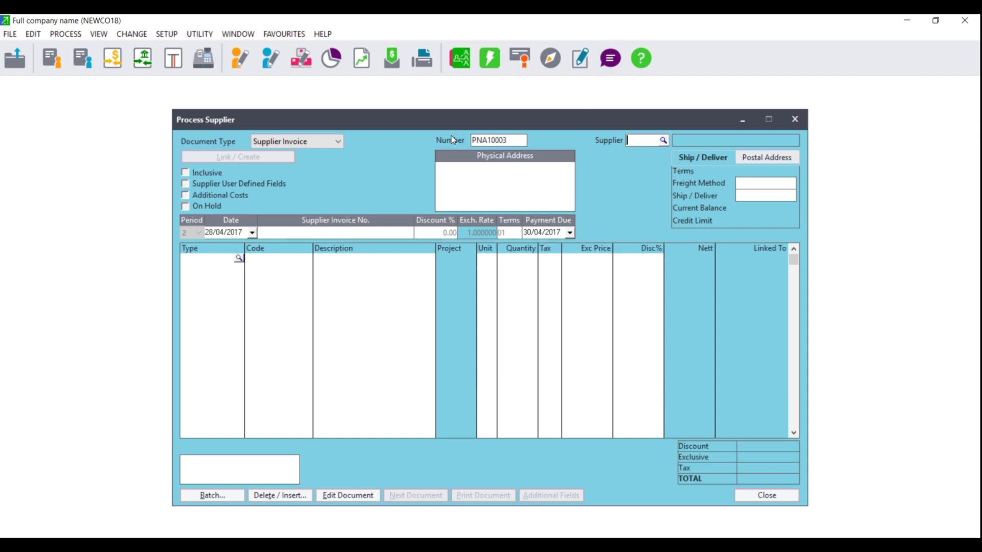
{"action": "left_click", "coordinate": [523, 145]}
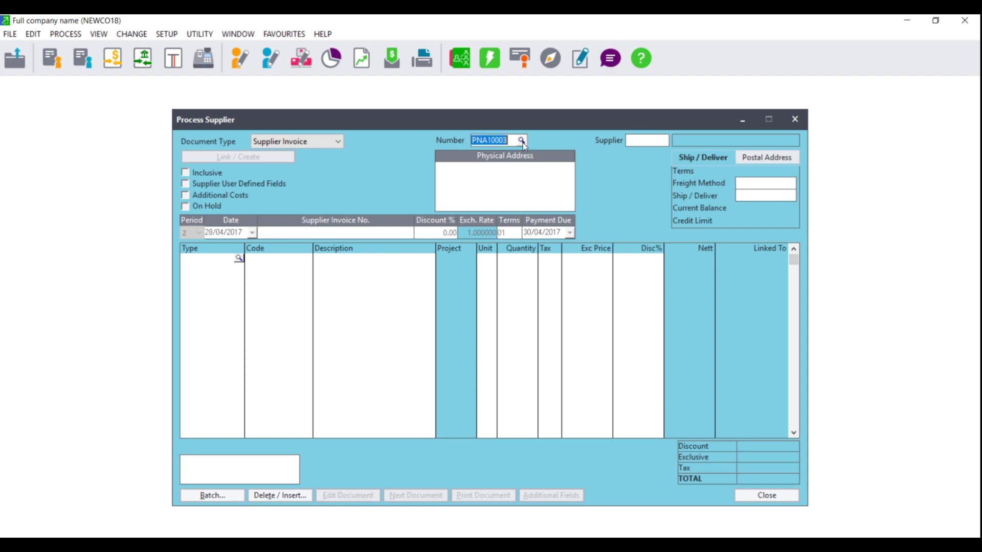
Reopen the saved supplier invoice for SUP001 and start the batch update without printing any documents.
{"action": "left_click", "coordinate": [521, 140]}
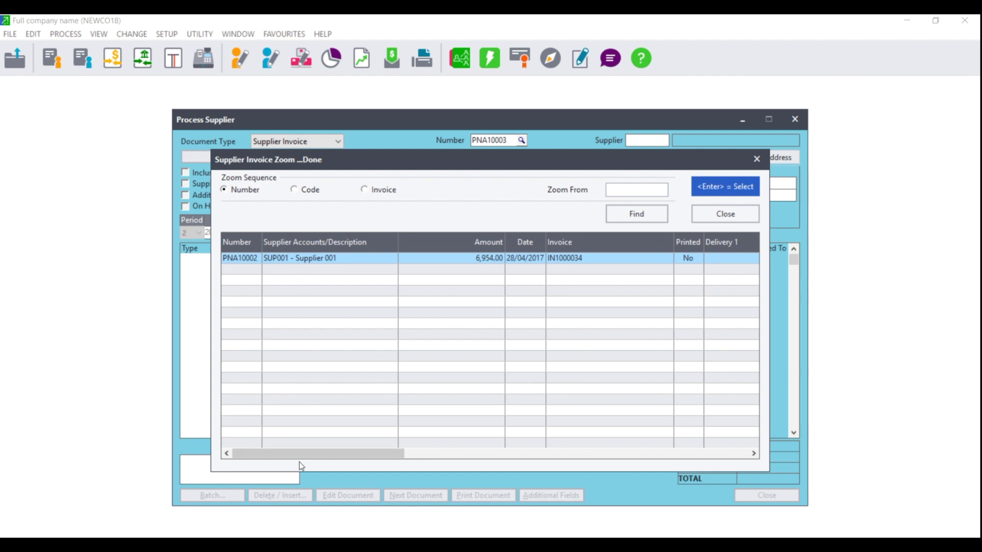
{"action": "double_click", "coordinate": [287, 257]}
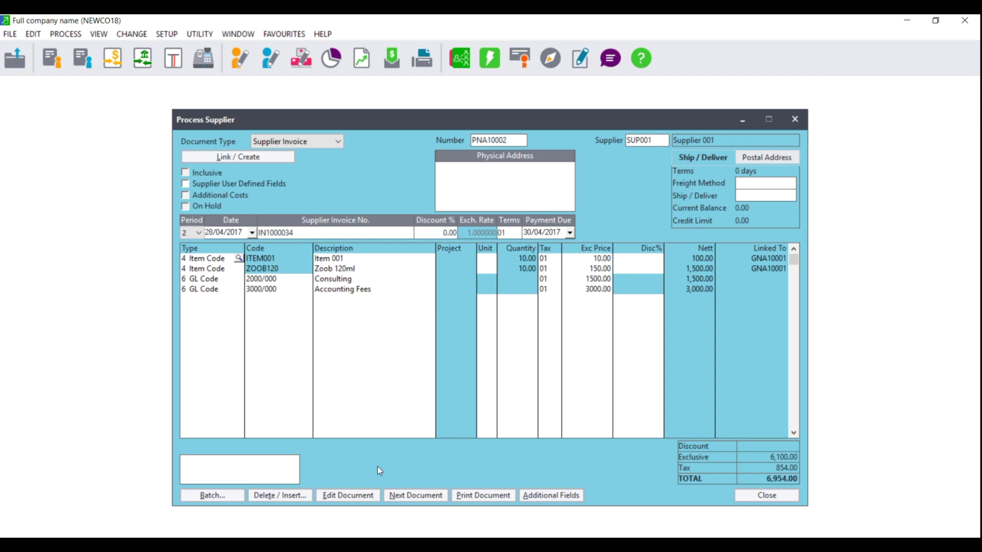
{"action": "left_click", "coordinate": [209, 494]}
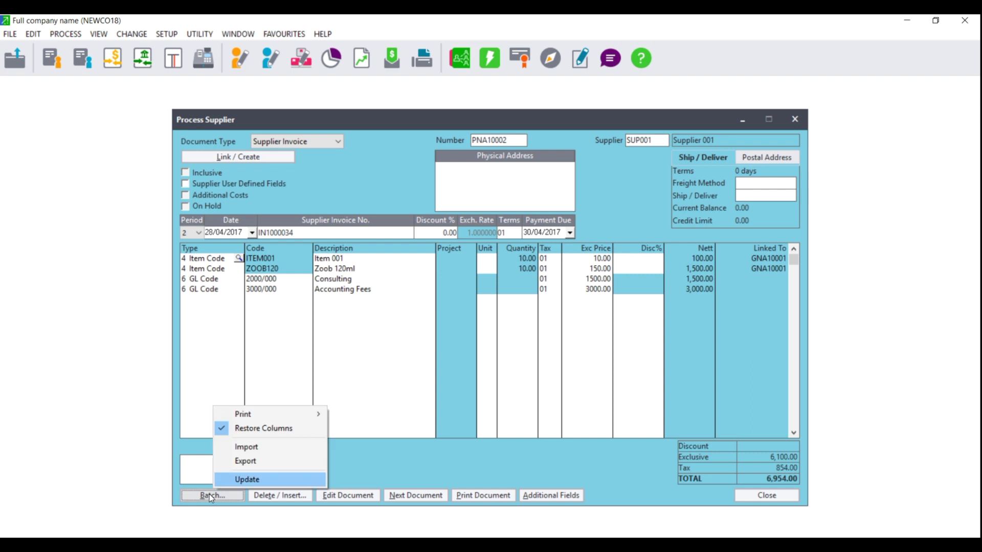
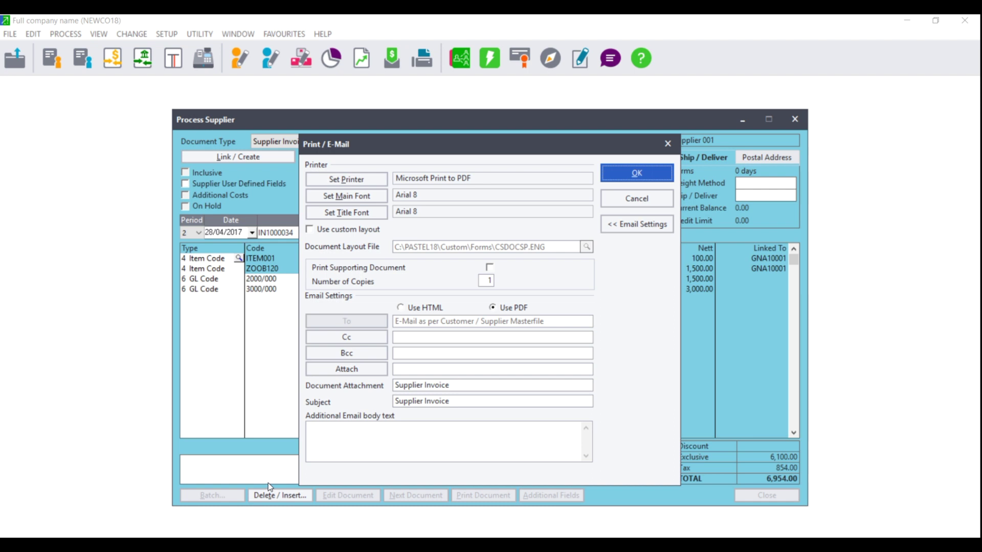
{"action": "left_click", "coordinate": [644, 198]}
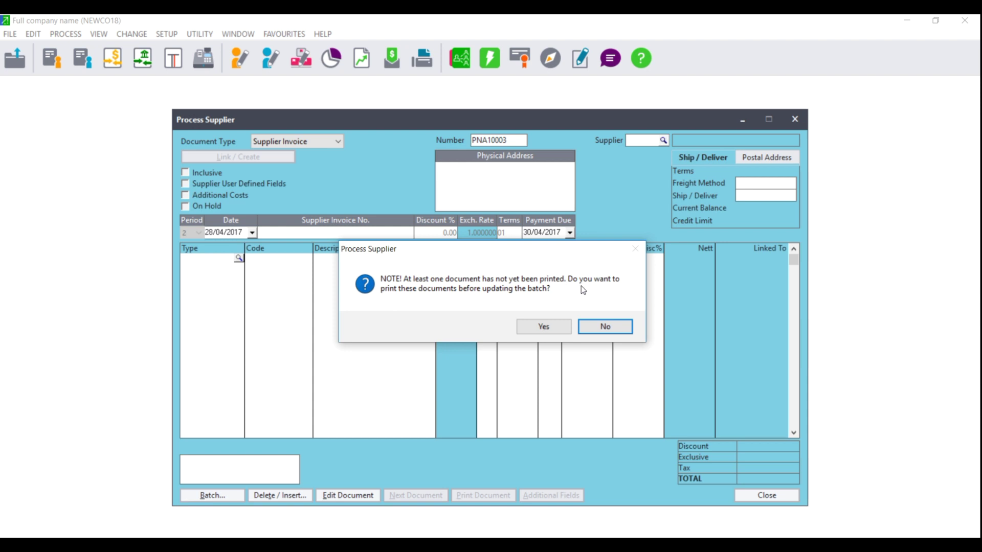
{"action": "left_click", "coordinate": [605, 325]}
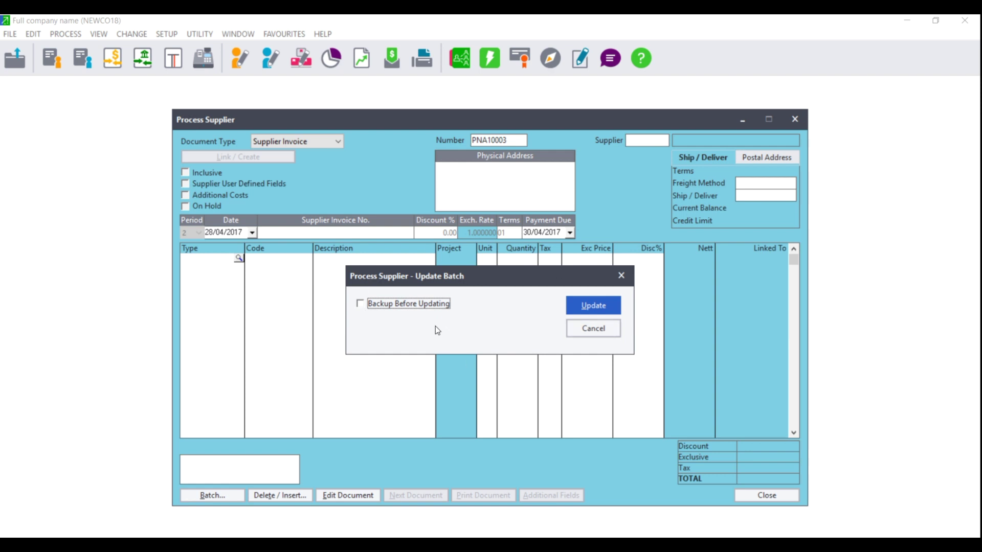
Update the supplier batch with a backup beforehand to the PASTEL18 folder on the local C drive, including the backup test.
{"action": "left_click", "coordinate": [384, 304]}
{"action": "left_click", "coordinate": [592, 307]}
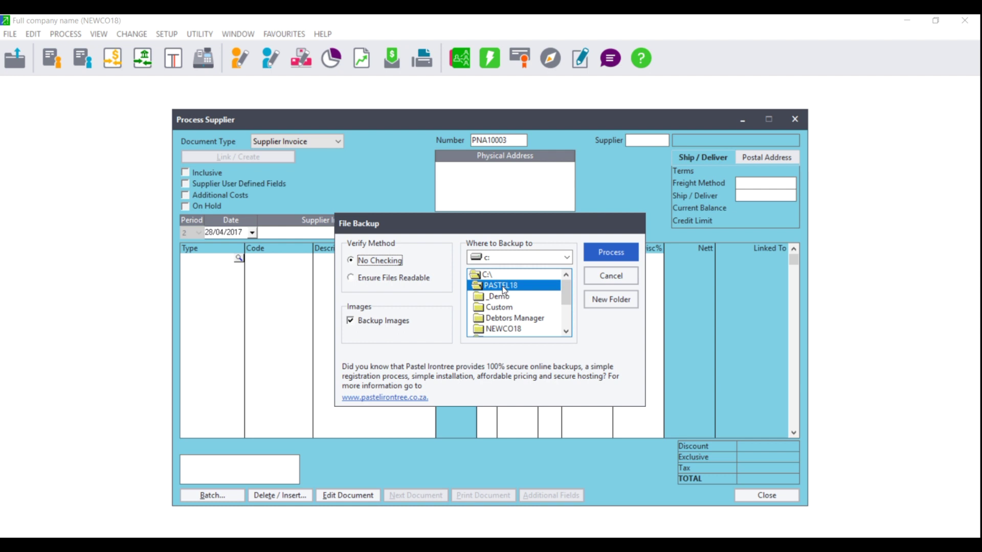
{"action": "left_click", "coordinate": [604, 252]}
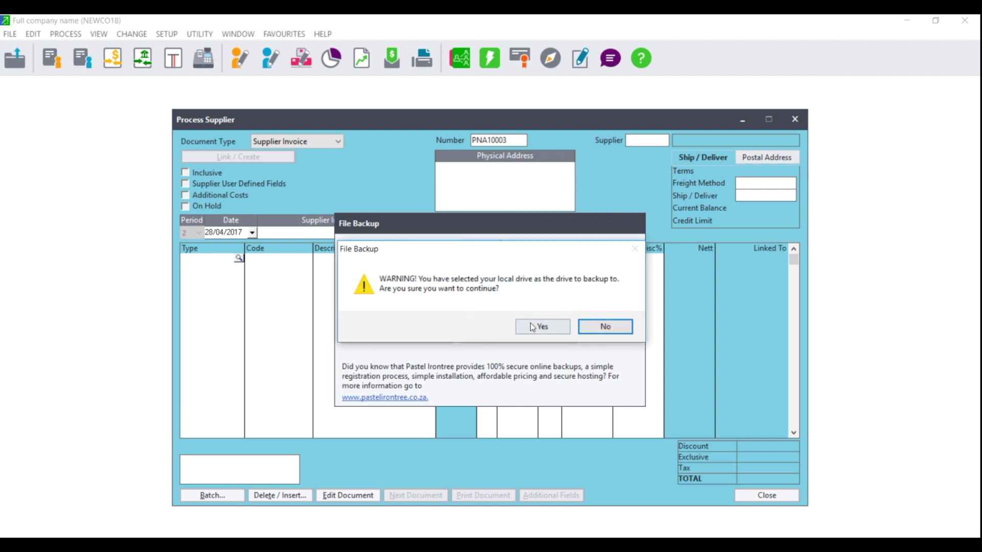
{"action": "left_click", "coordinate": [532, 327]}
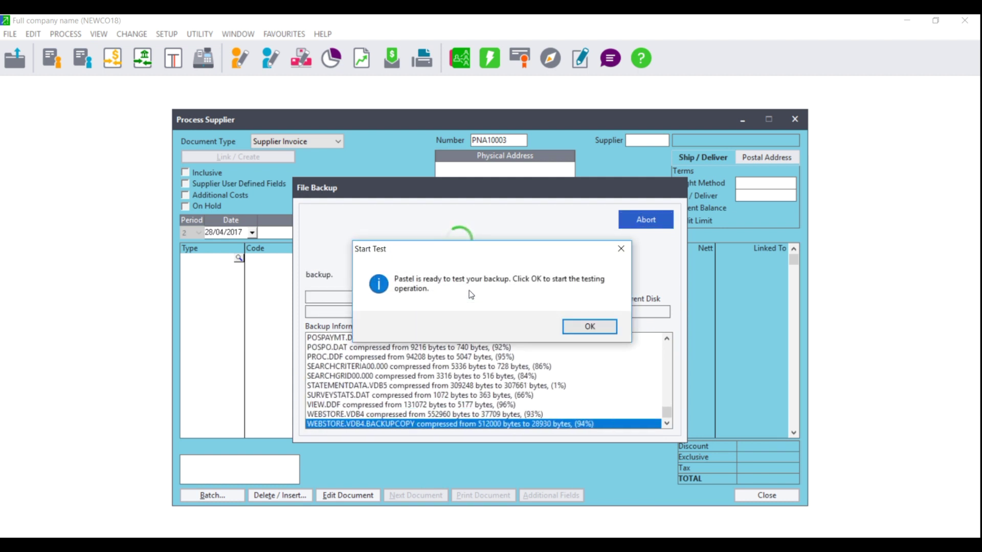
{"action": "left_click", "coordinate": [590, 328]}
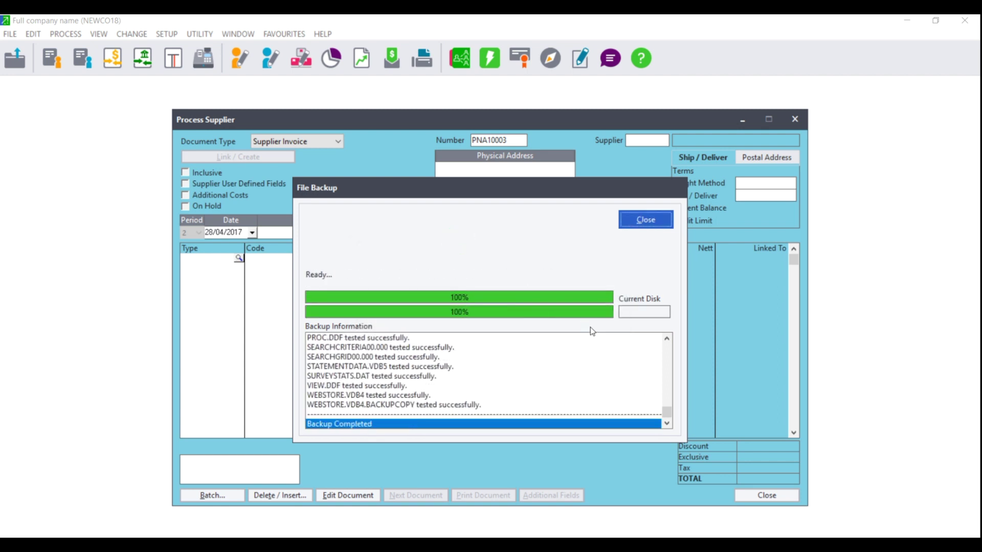
{"action": "left_click", "coordinate": [644, 221]}
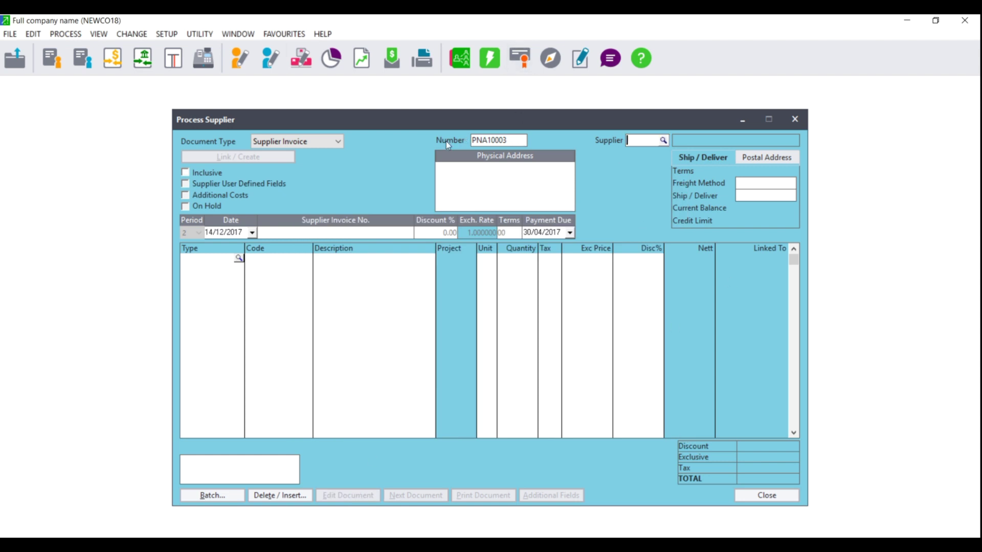
Look up supplier invoices still in the unposted batch, and close the Process Supplier window.
{"action": "left_click", "coordinate": [522, 141]}
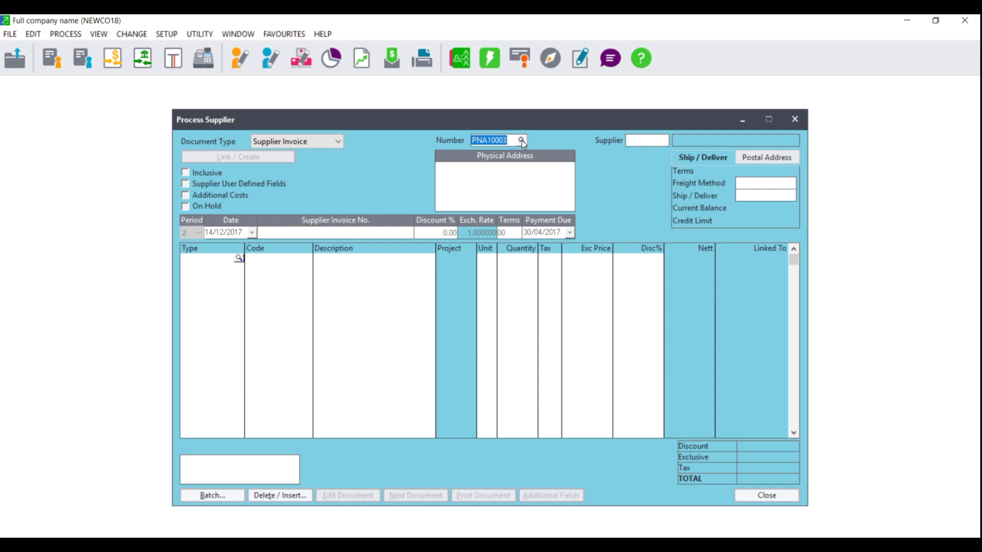
{"action": "left_click", "coordinate": [521, 140]}
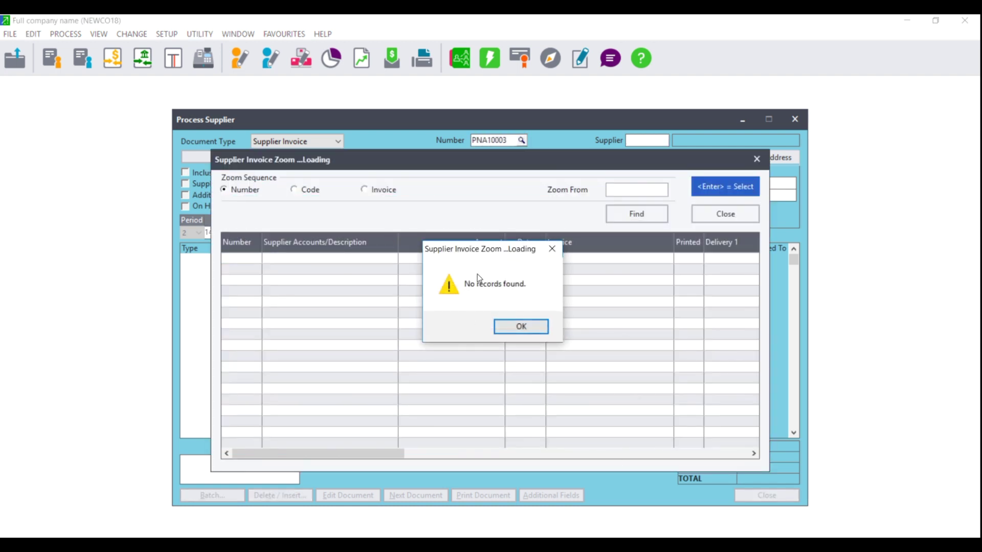
{"action": "left_click", "coordinate": [530, 331]}
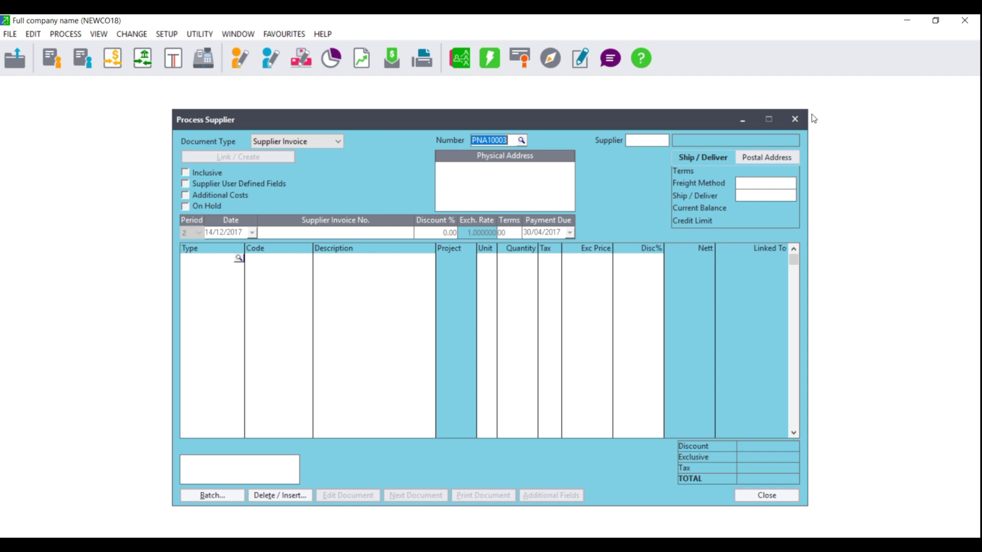
{"action": "left_click", "coordinate": [796, 126]}
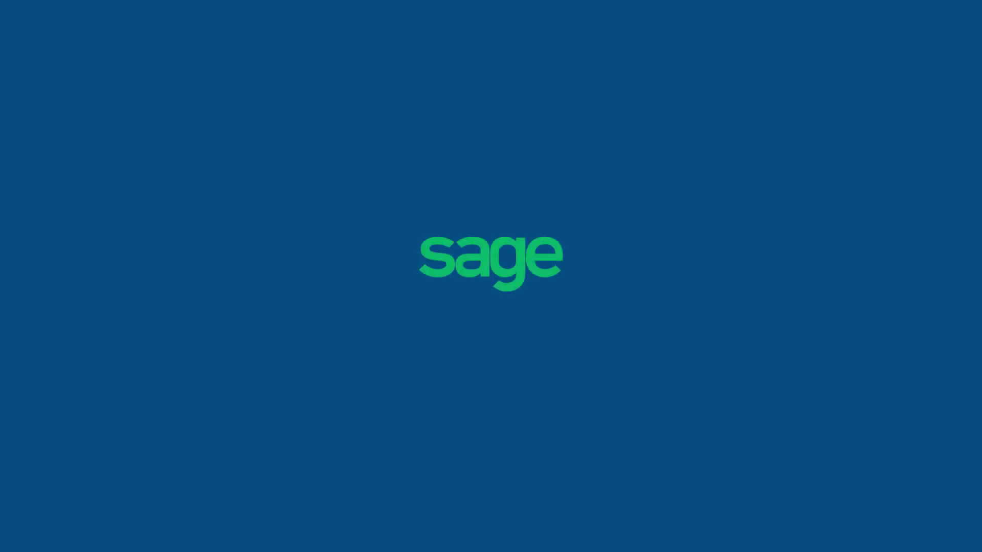